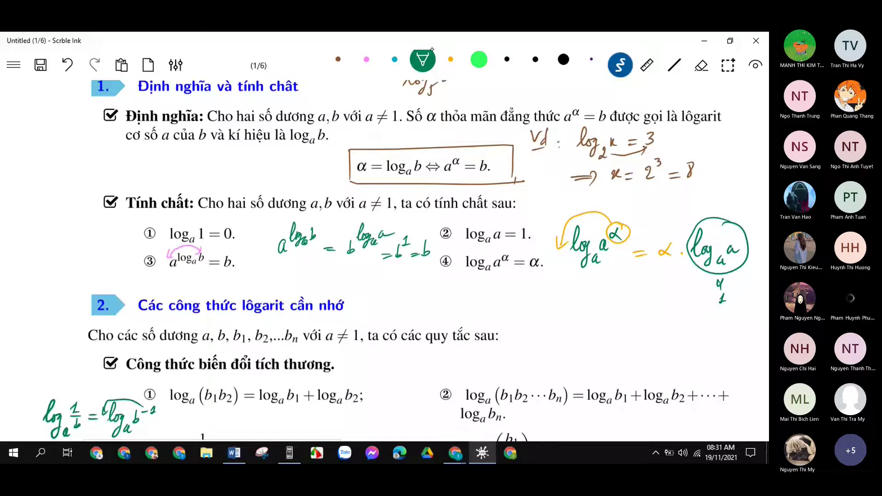
Switch to the eraser tool on the annotated logarithm page.
{"action": "left_click", "coordinate": [701, 65]}
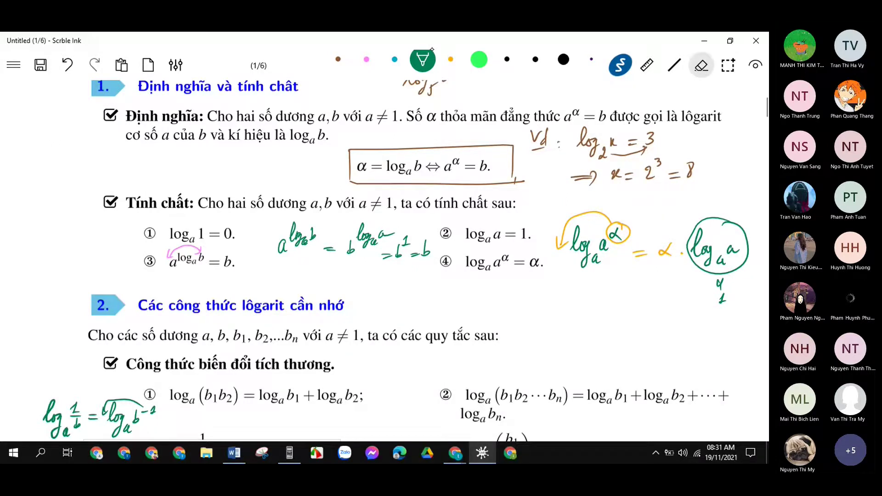
Check the Teams meeting, then minimise it and the whiteboard to reach the Word ID-card list's row 5.
{"action": "mouse_move", "coordinate": [454, 453]}
{"action": "left_click", "coordinate": [415, 400]}
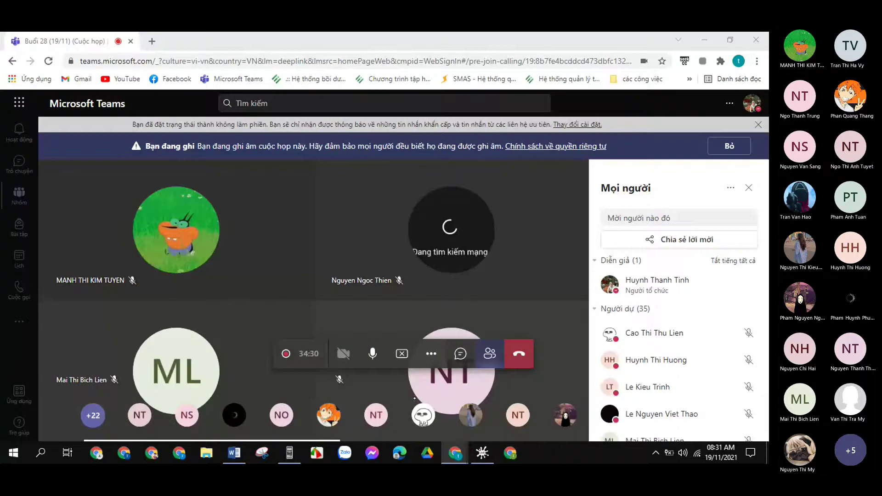
{"action": "left_click", "coordinate": [704, 40]}
{"action": "left_click", "coordinate": [704, 41]}
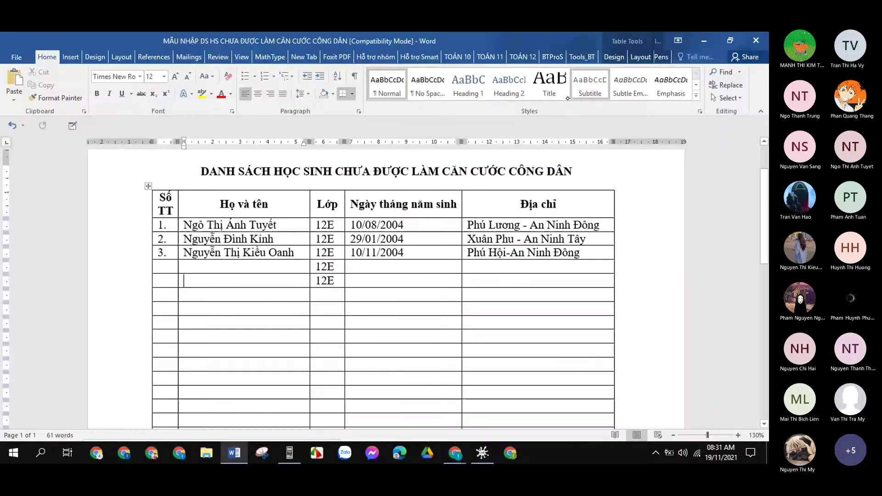
{"action": "left_click", "coordinate": [247, 280]}
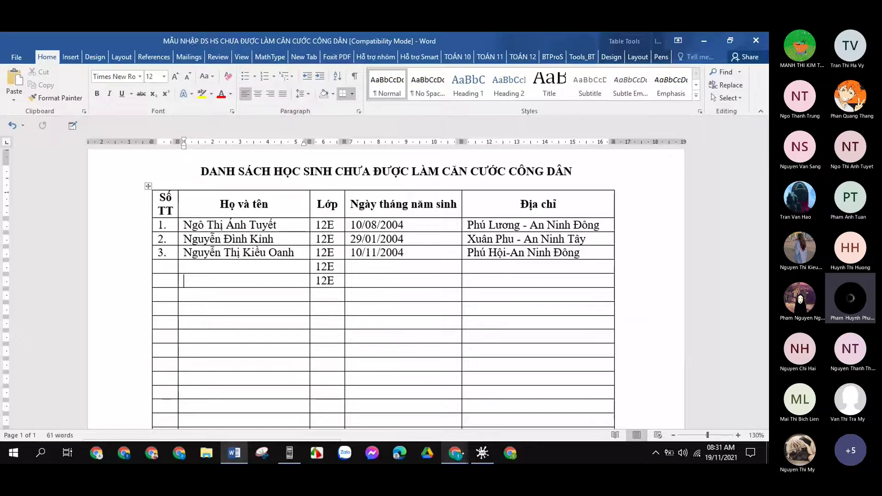
Number row 4 as '4.' and enter the fourth student's full name.
{"action": "mouse_move", "coordinate": [455, 453]}
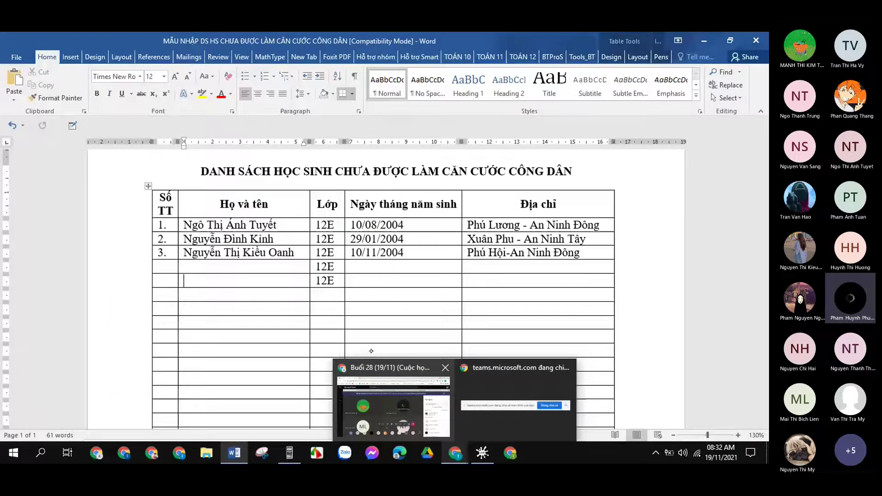
{"action": "key", "text": "Up"}
{"action": "key", "text": "Left"}
{"action": "type", "text": "4."}
{"action": "key", "text": "Tab"}
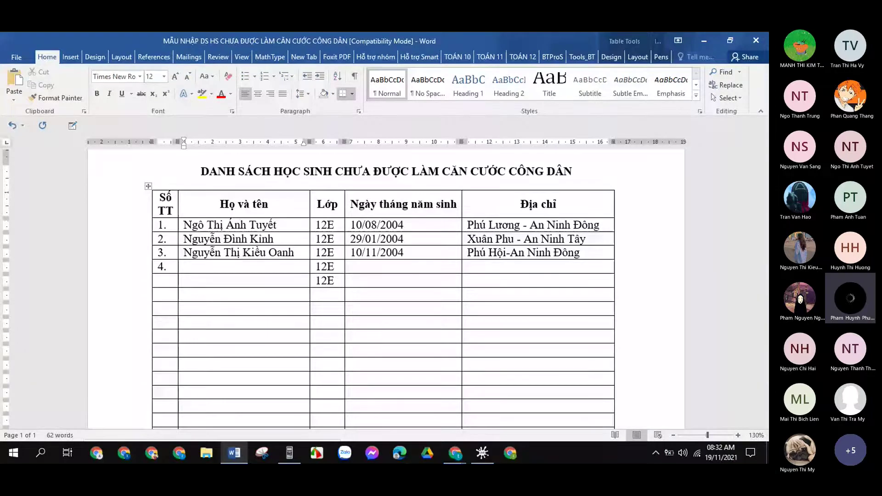
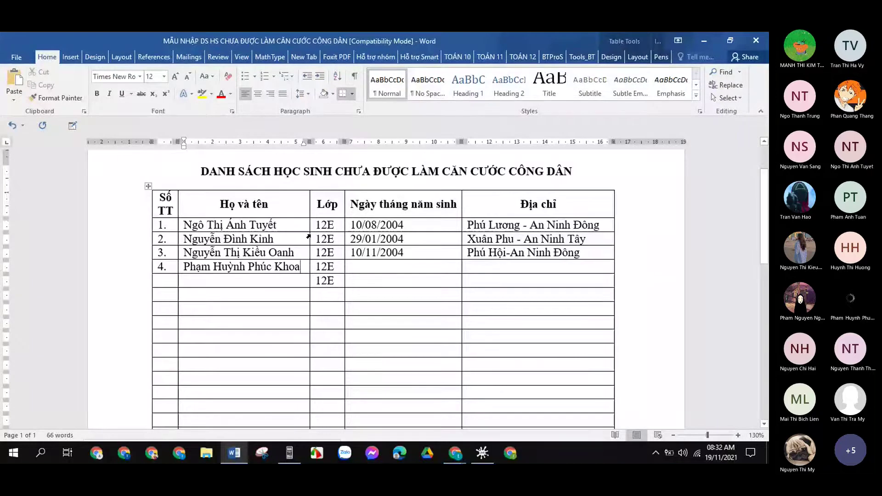
Type '5.' in row 5's number cell, then delete it again.
{"action": "left_click", "coordinate": [344, 251]}
{"action": "type", "text": "5."}
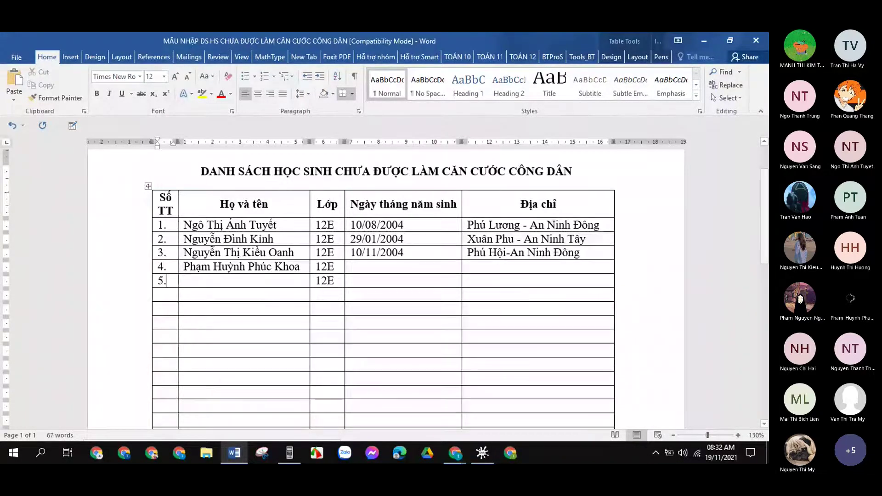
{"action": "left_click", "coordinate": [184, 281]}
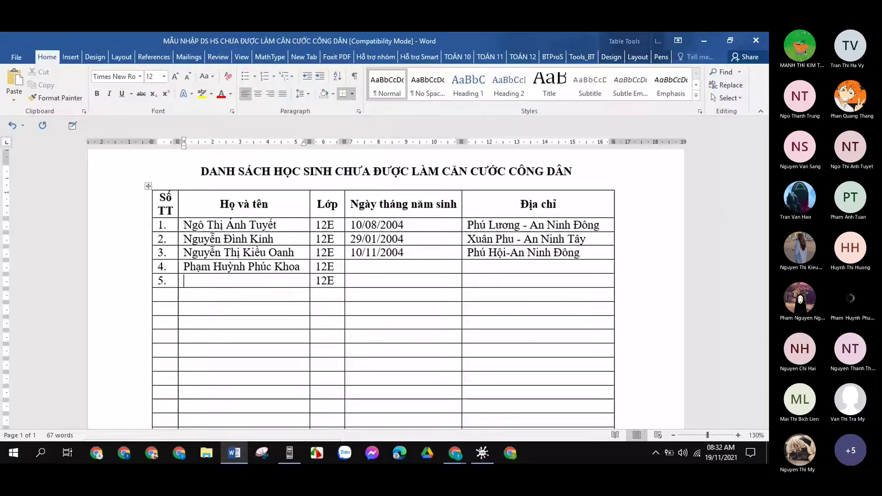
{"action": "left_click", "coordinate": [168, 281]}
{"action": "key", "text": "BackSpace"}
{"action": "key", "text": "BackSpace"}
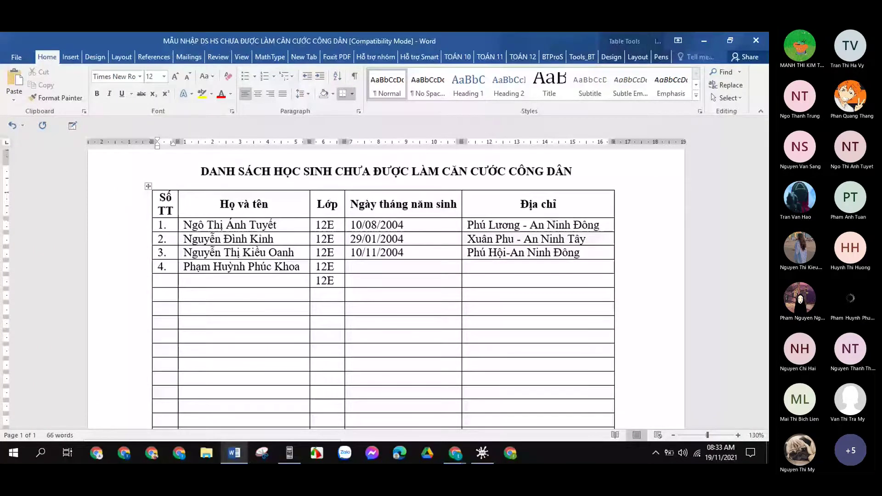
Open 12E BHYT VÀ CCCD via This PC > DATA1 (H:) > 1. GIẤY TỜ ĐẦU NĂM 2021 > 12e > THÔNG TIN 12E.
{"action": "left_click", "coordinate": [703, 42]}
{"action": "double_click", "coordinate": [28, 52]}
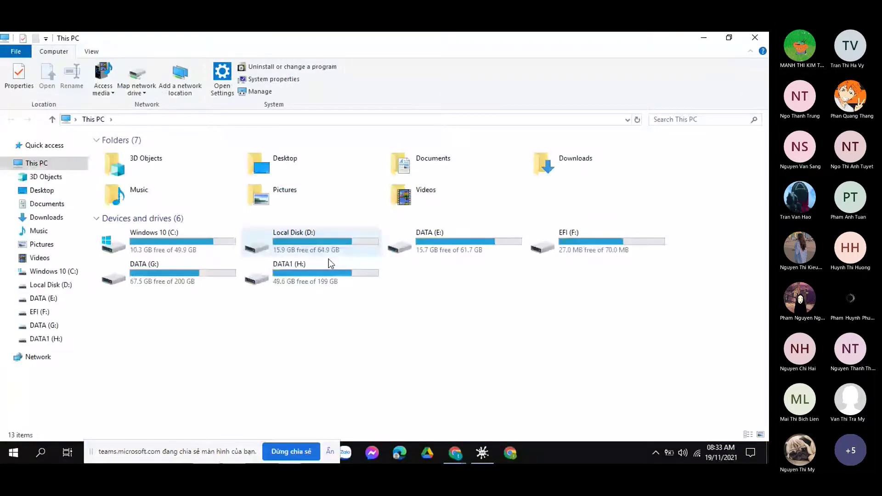
{"action": "double_click", "coordinate": [328, 259]}
{"action": "double_click", "coordinate": [161, 170]}
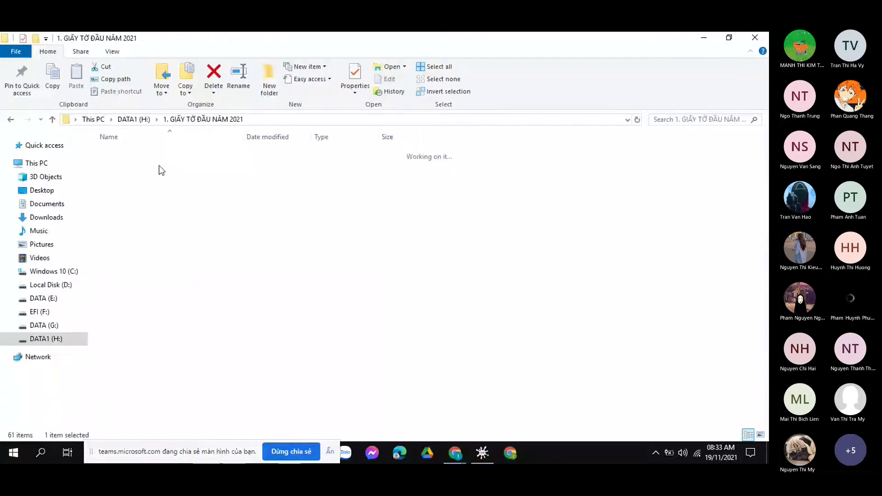
{"action": "double_click", "coordinate": [159, 168]}
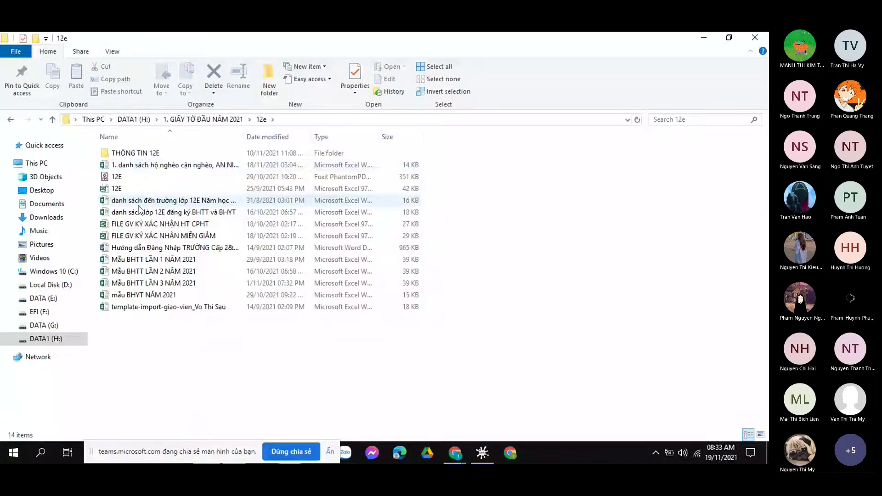
{"action": "double_click", "coordinate": [124, 153]}
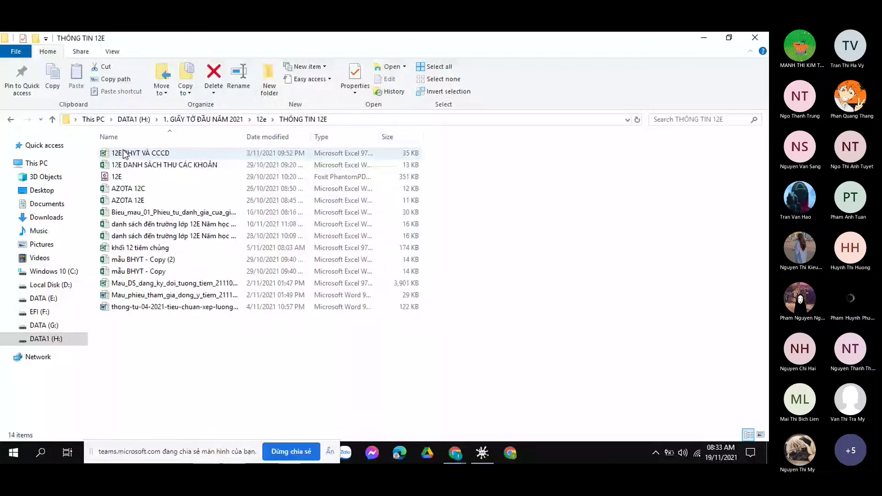
{"action": "double_click", "coordinate": [124, 154]}
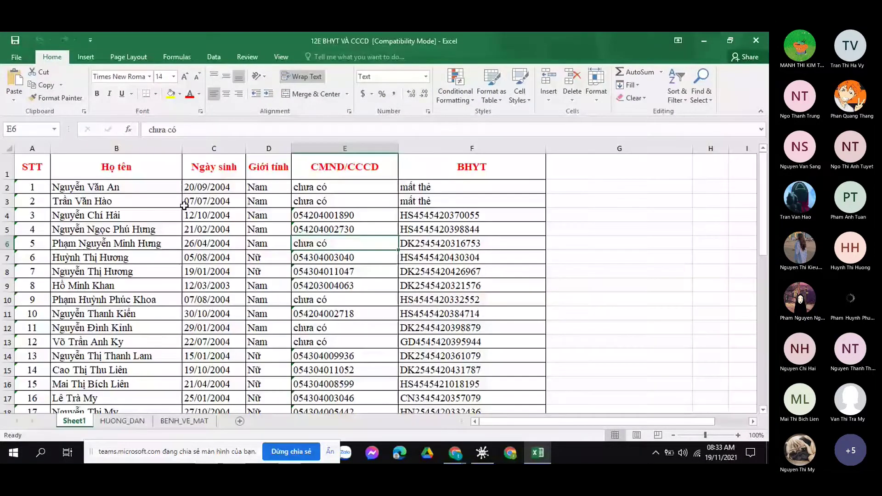
Inspect the second student's ID entry in E3, glance at Teams, then return to the whiteboard.
{"action": "left_click", "coordinate": [320, 196]}
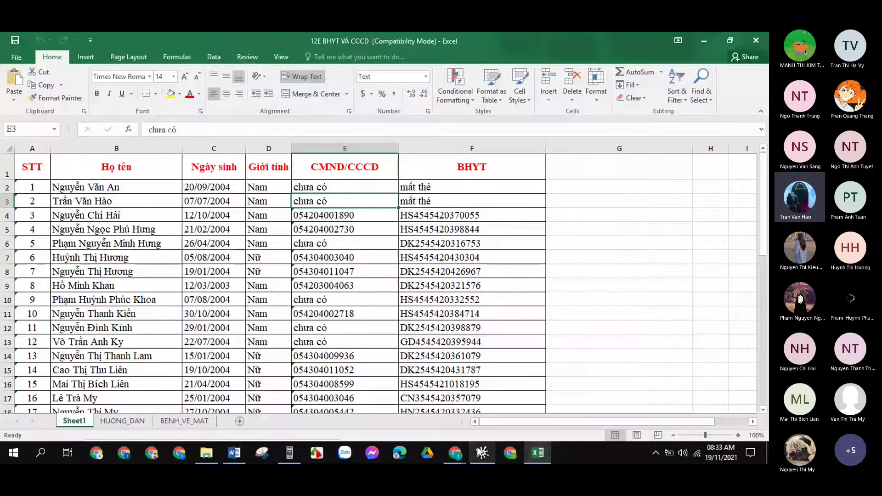
{"action": "mouse_move", "coordinate": [481, 451]}
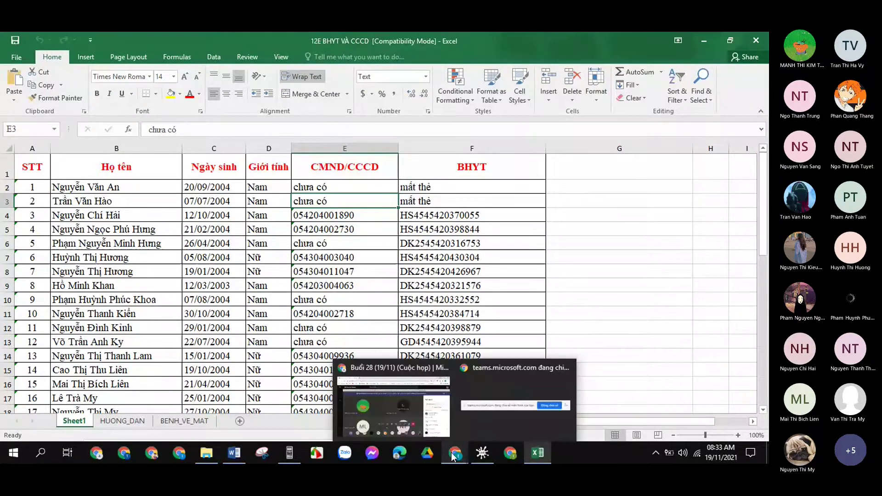
{"action": "left_click", "coordinate": [404, 374]}
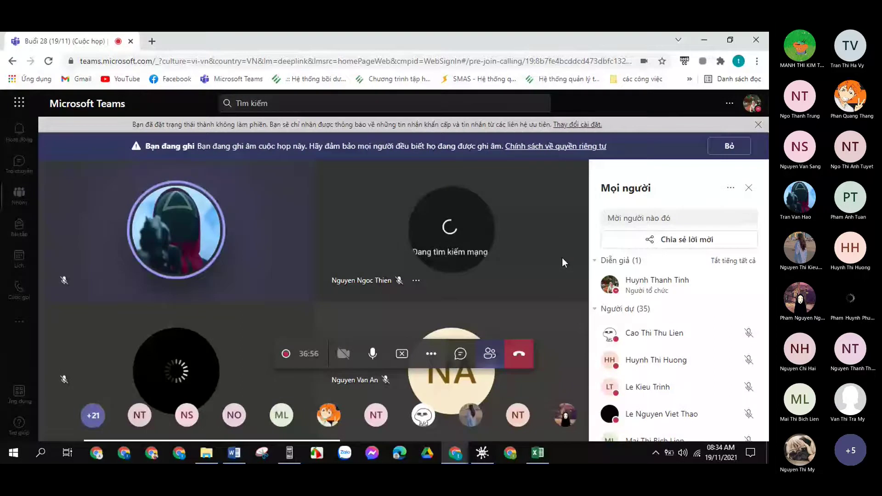
{"action": "mouse_move", "coordinate": [537, 452]}
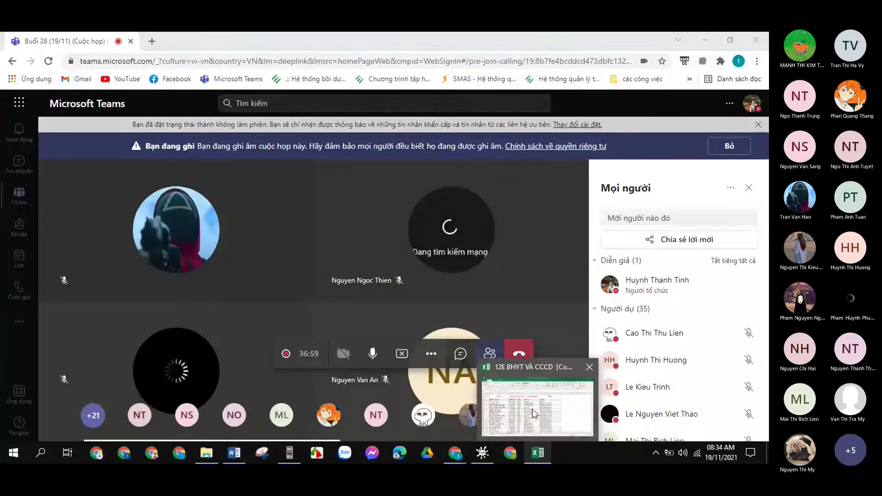
{"action": "left_click", "coordinate": [533, 413]}
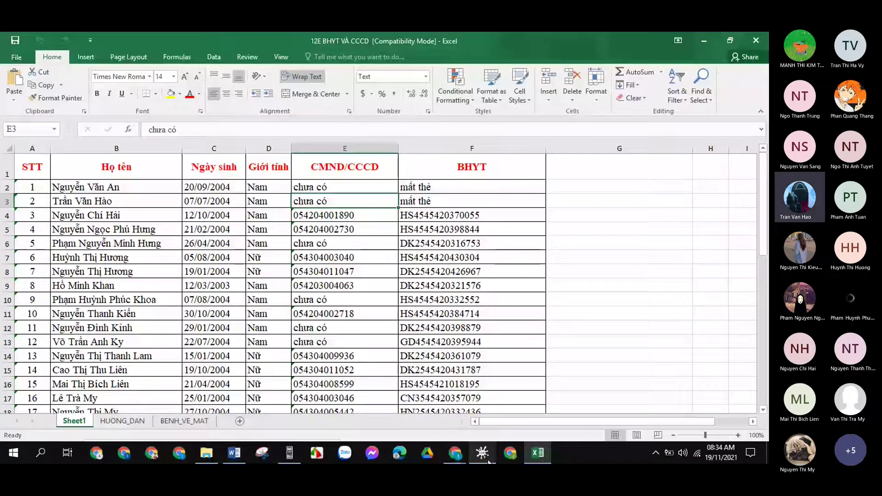
{"action": "left_click", "coordinate": [485, 457]}
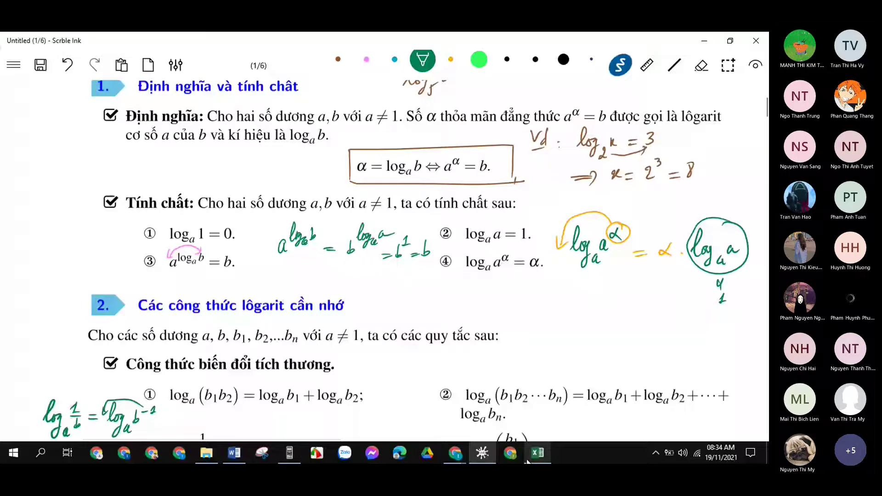
Number row 5 as '5.' and type the fifth student's name, fixing its capitalisation.
{"action": "left_click", "coordinate": [234, 453]}
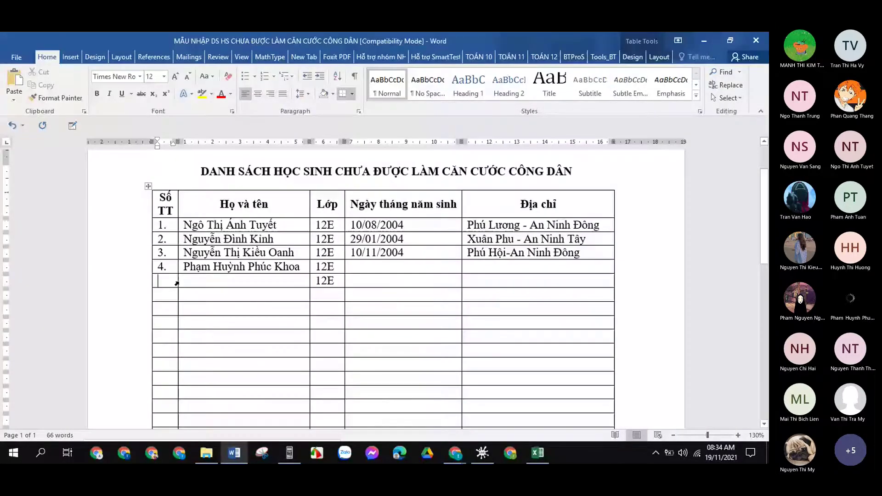
{"action": "type", "text": "5."}
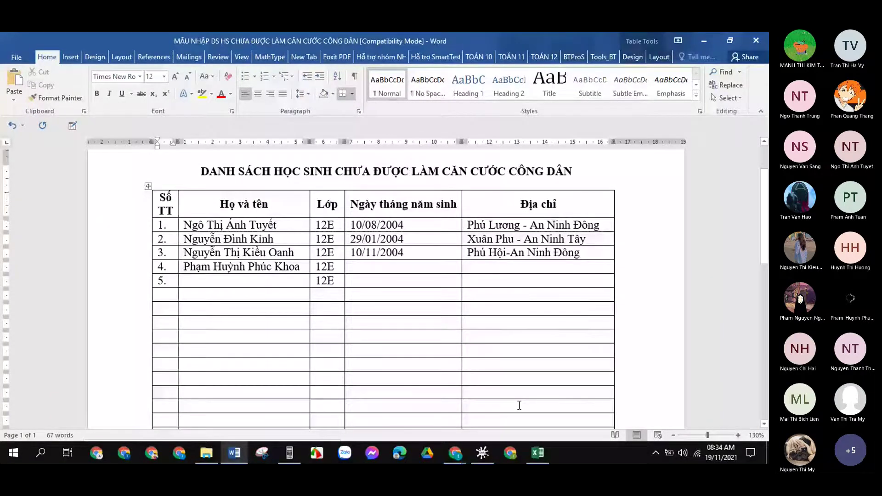
{"action": "mouse_move", "coordinate": [488, 453]}
{"action": "mouse_move", "coordinate": [525, 451]}
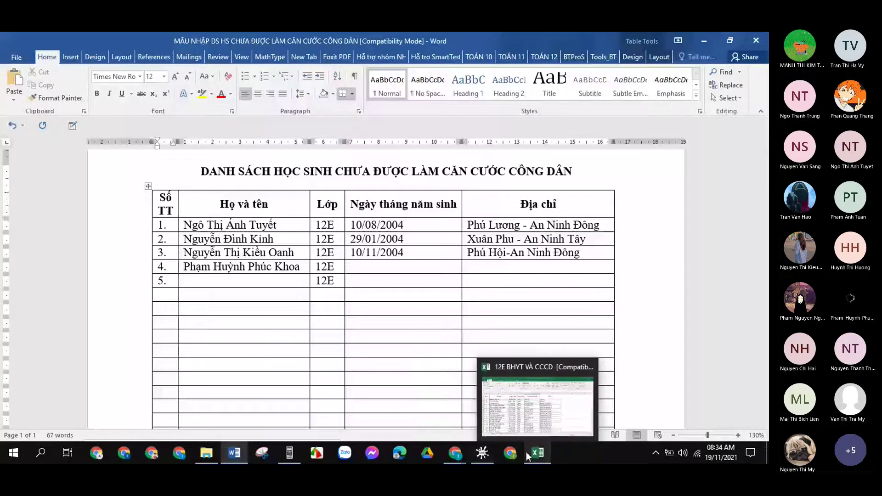
{"action": "mouse_move", "coordinate": [528, 411]}
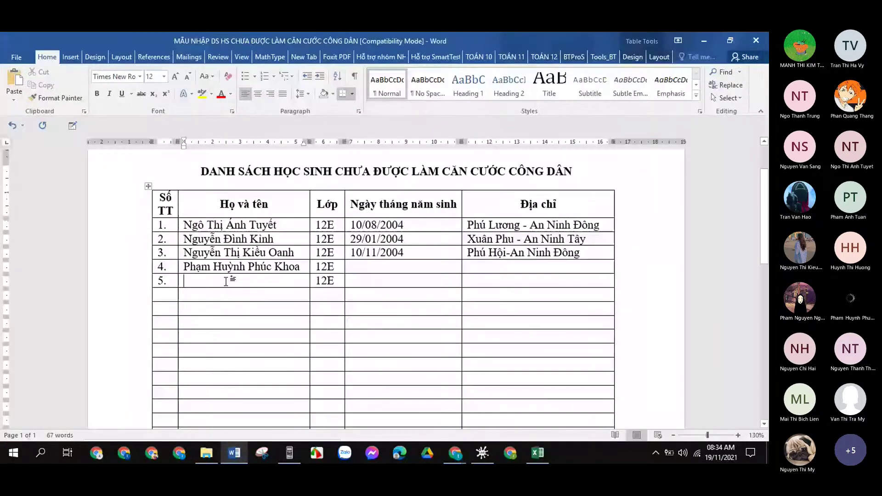
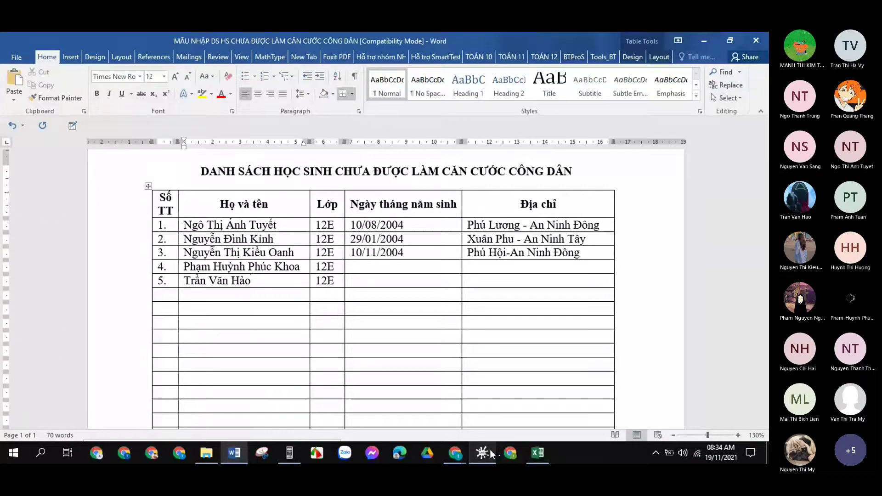
{"action": "left_click", "coordinate": [537, 455]}
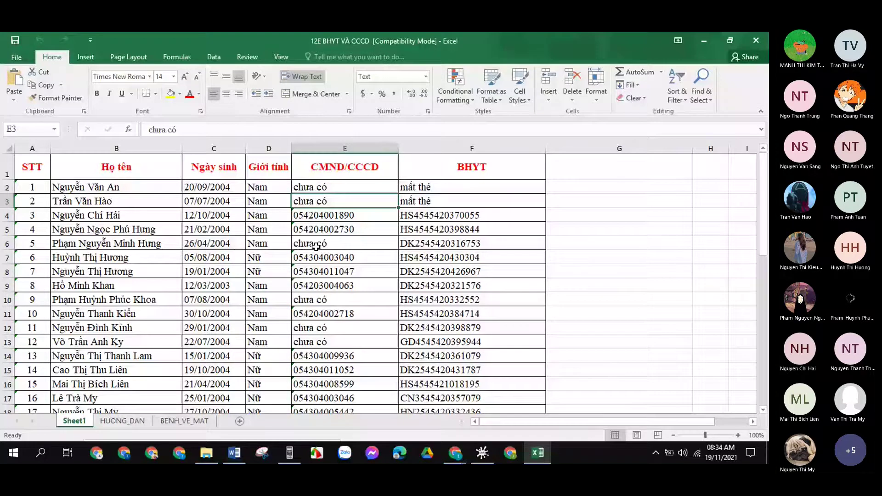
{"action": "scroll", "coordinate": [316, 247], "scroll_direction": "down", "scroll_amount": 1}
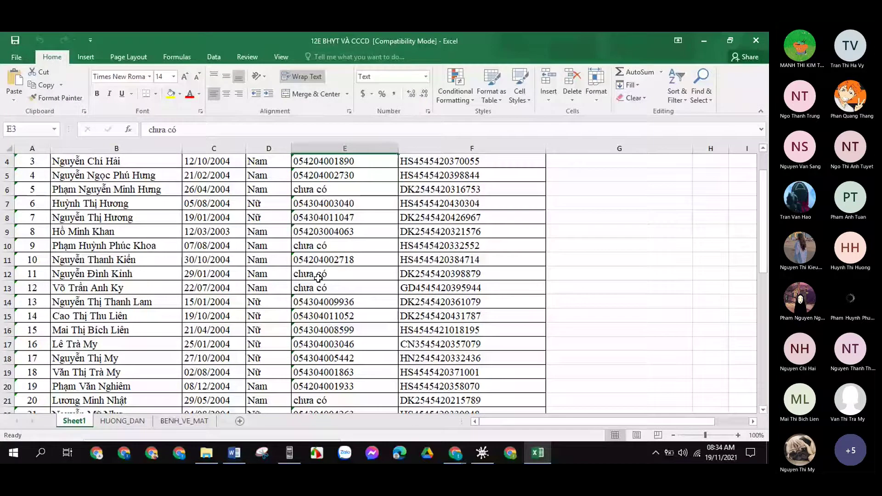
{"action": "scroll", "coordinate": [318, 277], "scroll_direction": "down", "scroll_amount": 2}
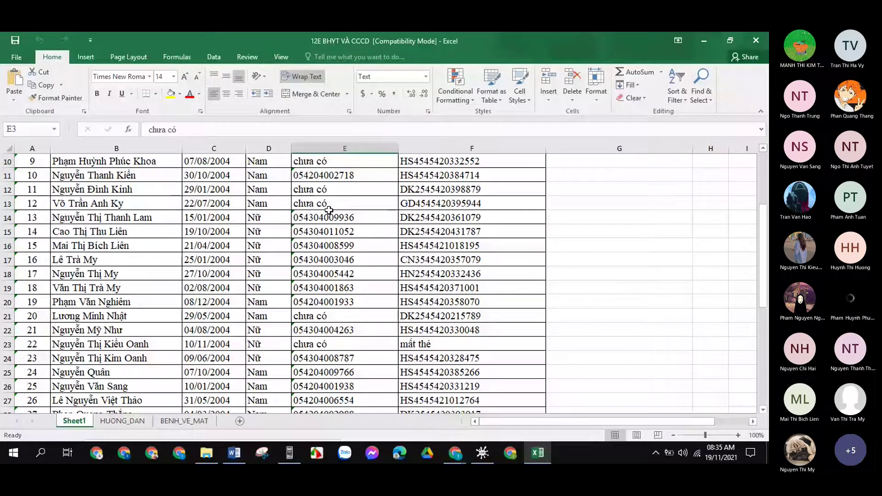
{"action": "scroll", "coordinate": [329, 210], "scroll_direction": "down", "scroll_amount": 1}
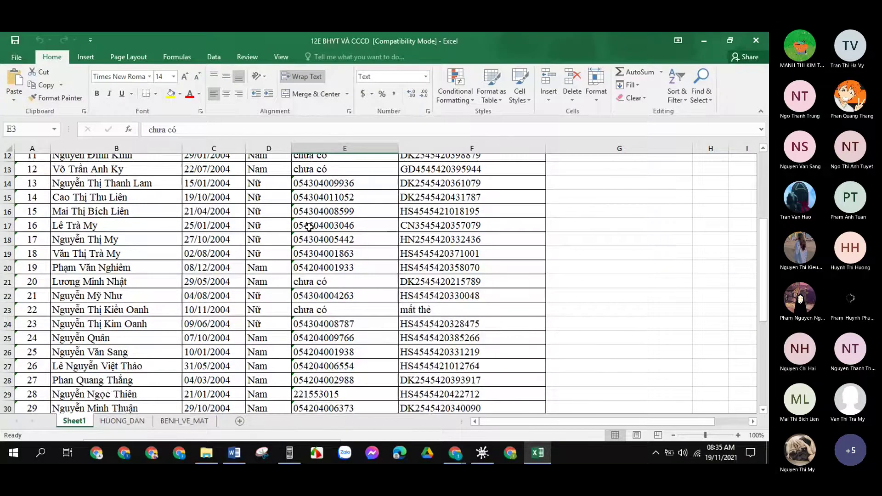
{"action": "scroll", "coordinate": [308, 227], "scroll_direction": "down", "scroll_amount": 1}
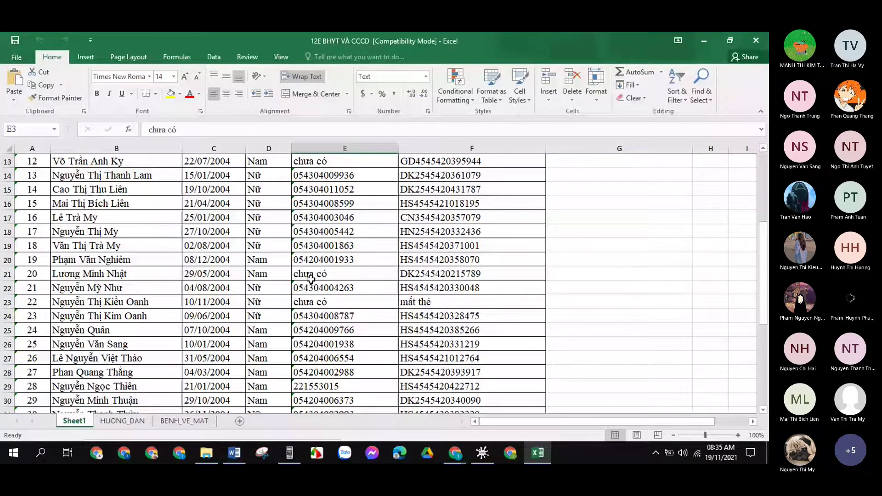
{"action": "scroll", "coordinate": [311, 279], "scroll_direction": "down", "scroll_amount": 1}
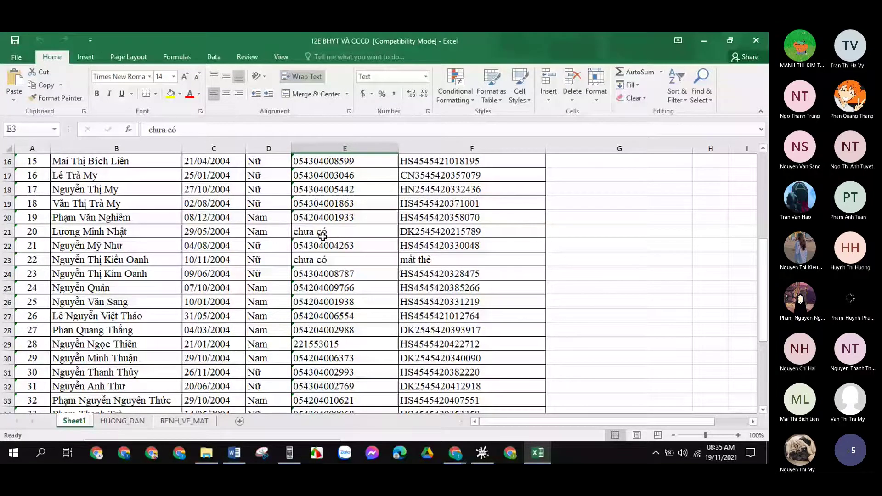
{"action": "scroll", "coordinate": [297, 304], "scroll_direction": "down", "scroll_amount": 3}
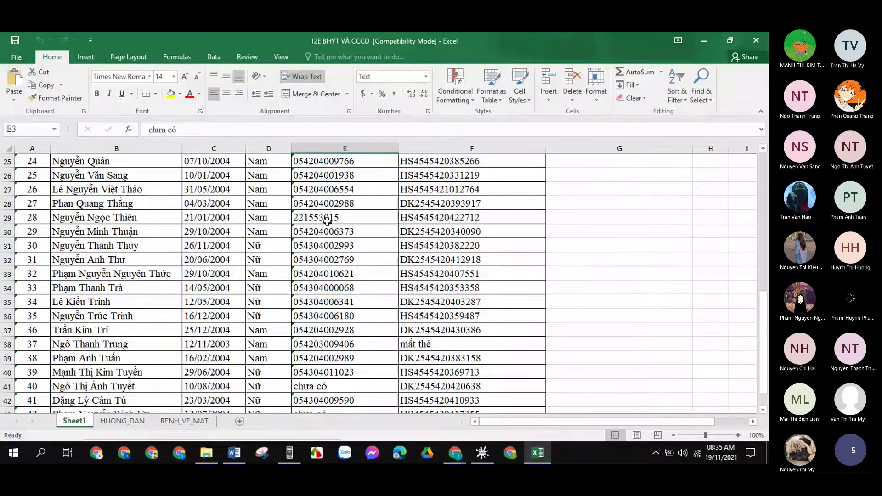
{"action": "scroll", "coordinate": [327, 222], "scroll_direction": "down", "scroll_amount": 2}
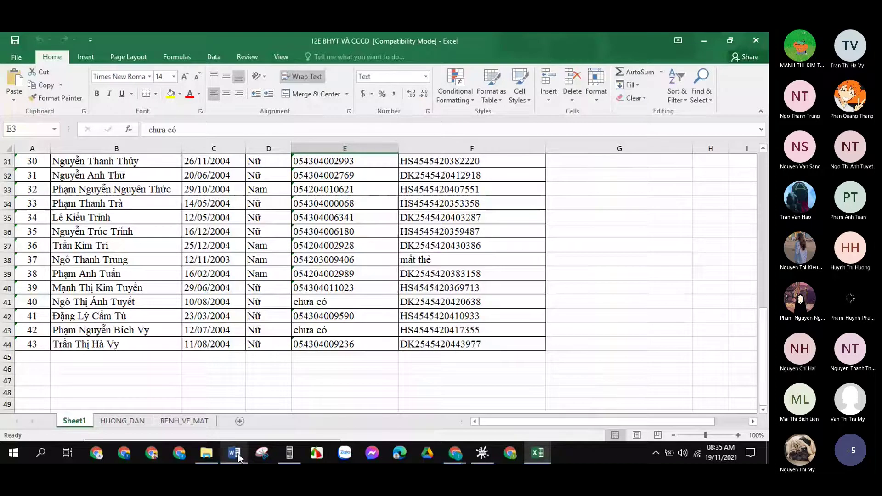
{"action": "mouse_move", "coordinate": [249, 406]}
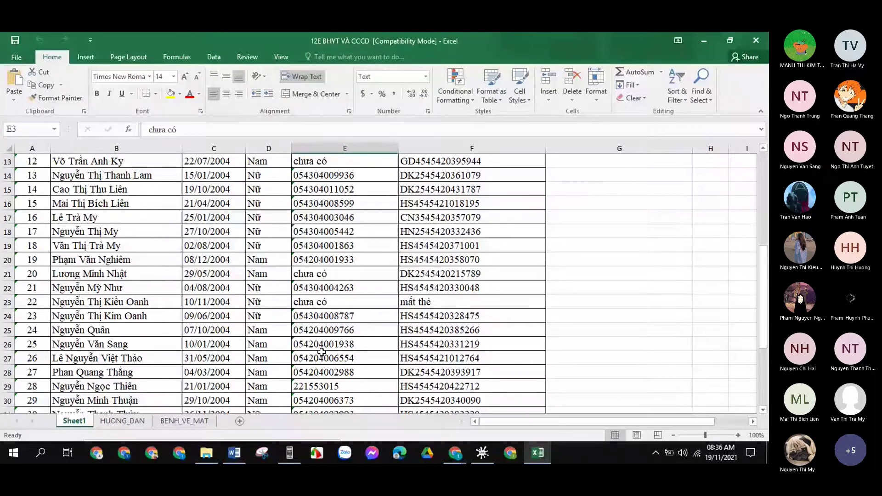
{"action": "mouse_move", "coordinate": [224, 418]}
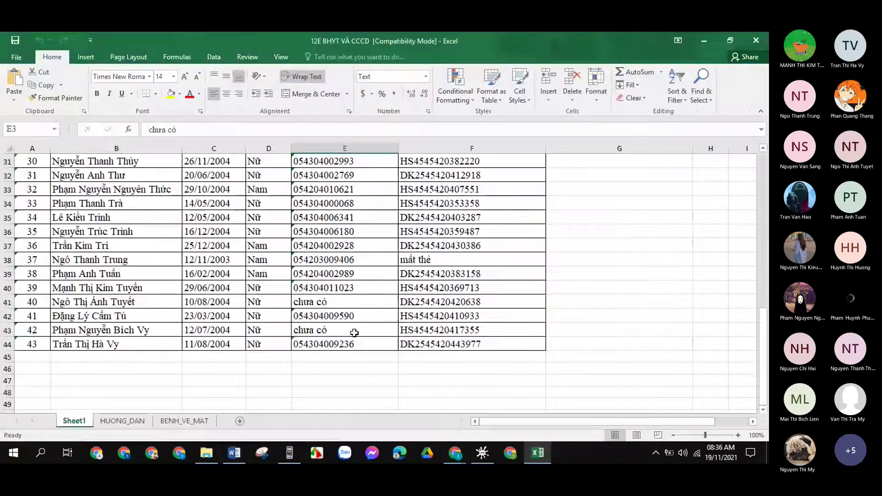
Scroll the 12E BHYT VÀ CCCD sheet back to the top and close the workbook.
{"action": "left_click", "coordinate": [354, 333]}
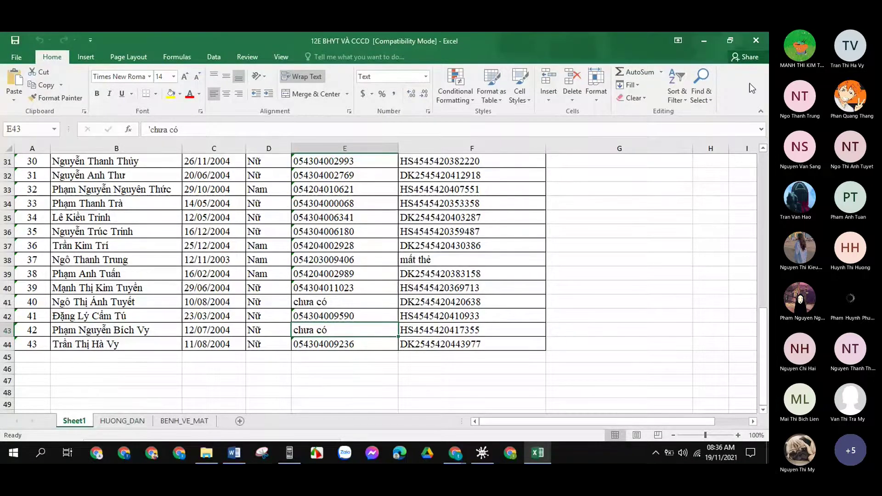
{"action": "left_click_drag", "start_coordinate": [762, 363], "coordinate": [762, 193]}
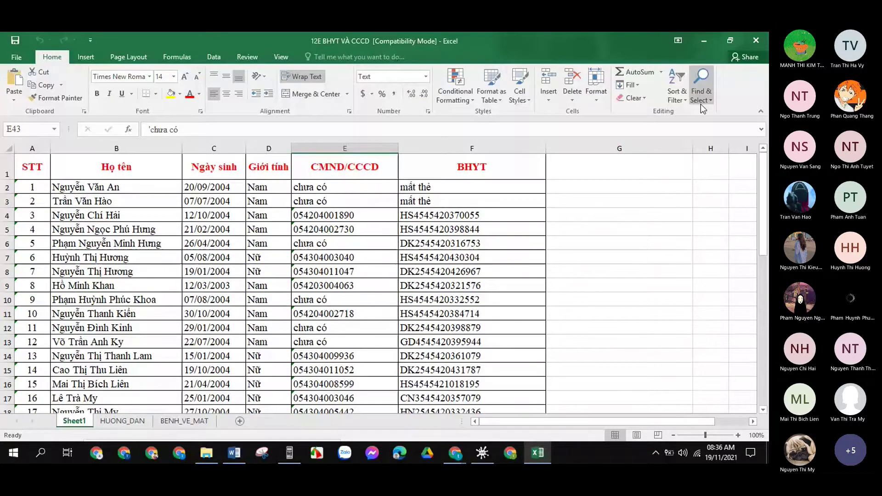
{"action": "left_click", "coordinate": [752, 41]}
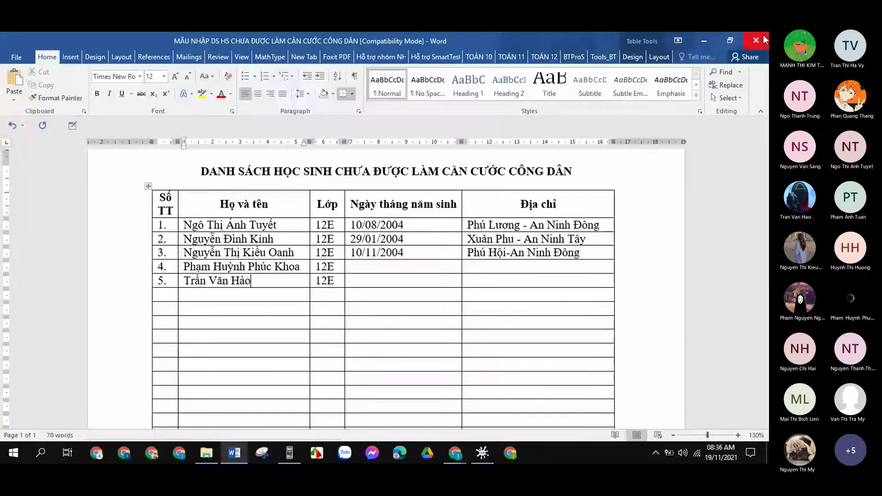
Close the Word student list with its changes saved, and minimise the Scrble Ink lesson.
{"action": "left_click", "coordinate": [756, 40]}
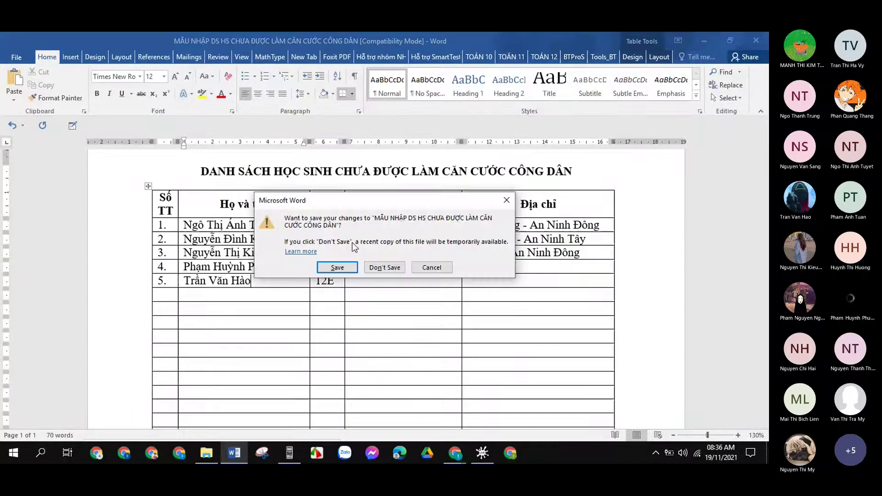
{"action": "left_click", "coordinate": [344, 268]}
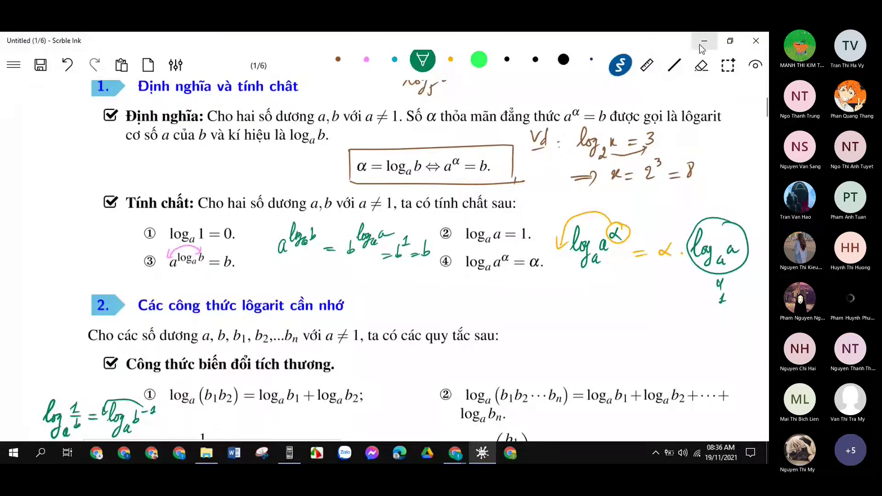
{"action": "left_click", "coordinate": [700, 45]}
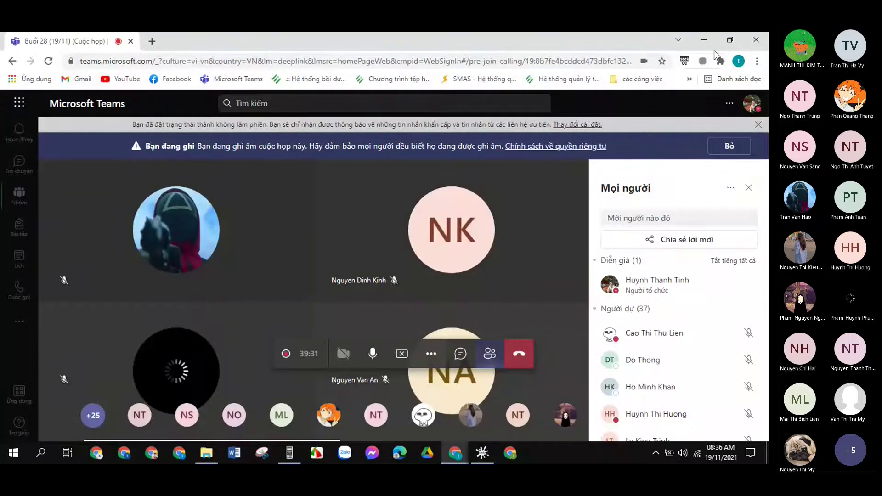
Hide Teams and File Explorer, then open the ĐIỂM DANH 12E workbook from the desktop.
{"action": "left_click", "coordinate": [705, 41]}
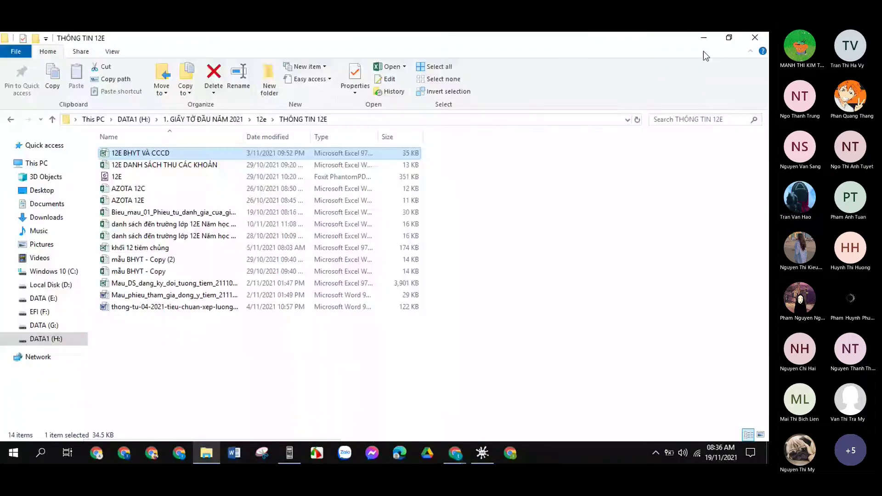
{"action": "left_click", "coordinate": [703, 39]}
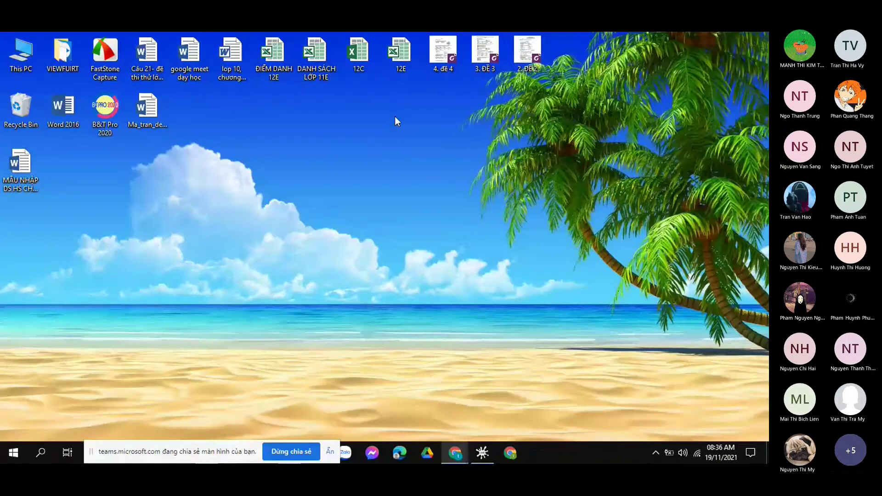
{"action": "double_click", "coordinate": [401, 53]}
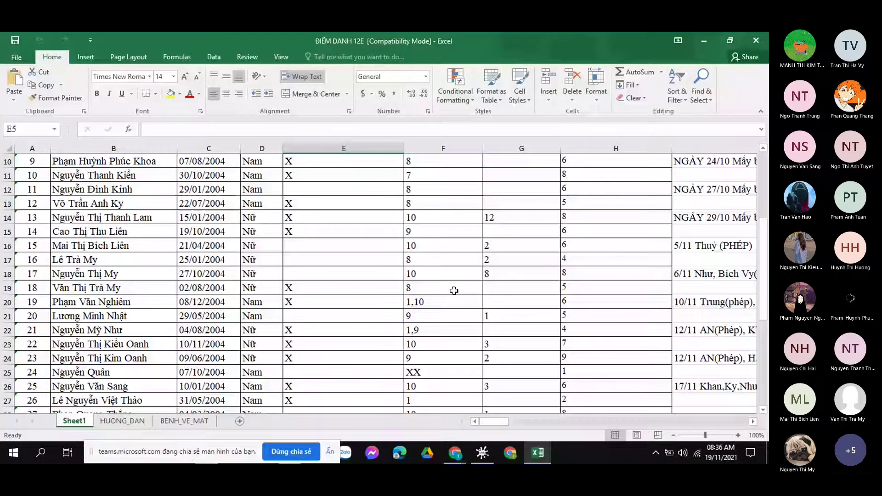
Enter X in cells E2 and E3 for the first two students.
{"action": "scroll", "coordinate": [454, 291], "scroll_direction": "up", "scroll_amount": 3}
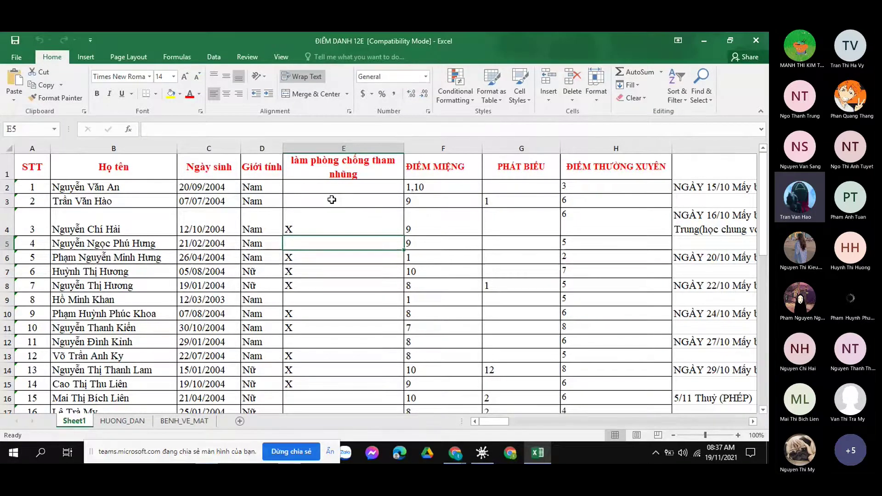
{"action": "left_click", "coordinate": [322, 189]}
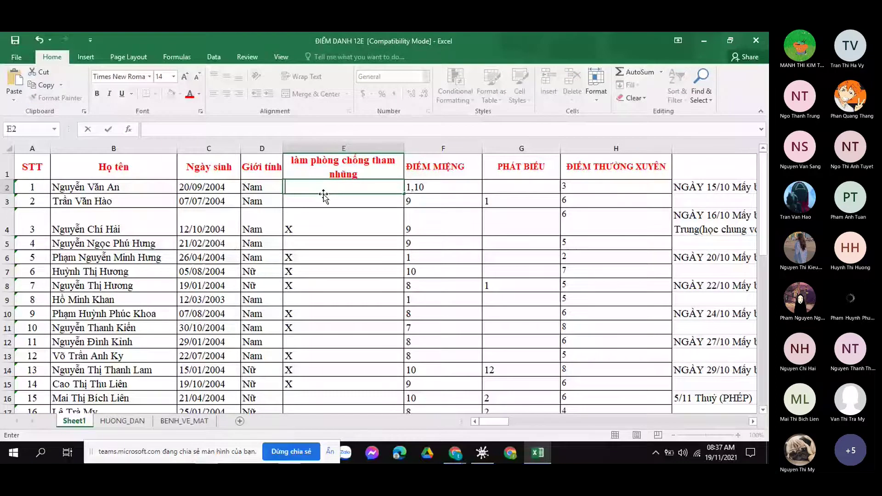
{"action": "left_click", "coordinate": [314, 209]}
{"action": "scroll", "coordinate": [314, 208], "scroll_direction": "down", "scroll_amount": 1}
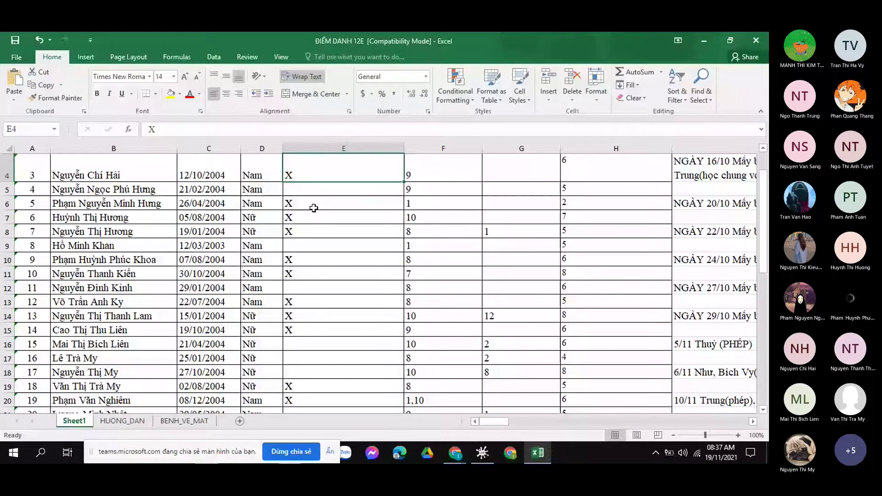
{"action": "scroll", "coordinate": [470, 236], "scroll_direction": "up", "scroll_amount": 1}
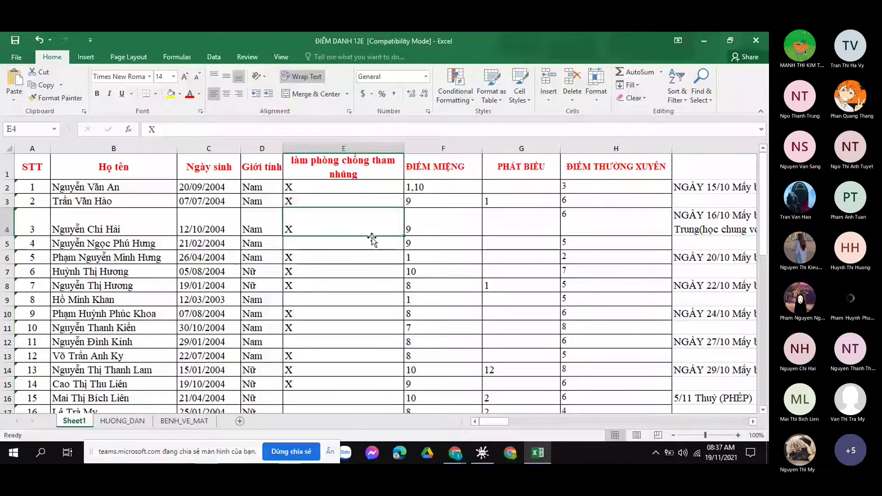
{"action": "scroll", "coordinate": [373, 238], "scroll_direction": "down", "scroll_amount": 1}
Select cells E5 and then E9 to continue marking further students.
{"action": "left_click", "coordinate": [339, 243]}
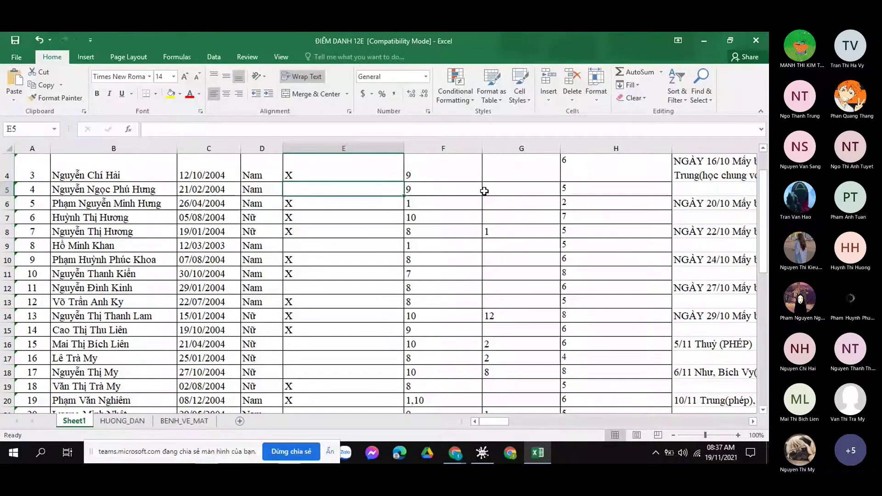
{"action": "scroll", "coordinate": [550, 196], "scroll_direction": "up", "scroll_amount": 1}
{"action": "scroll", "coordinate": [446, 229], "scroll_direction": "up", "scroll_amount": 1}
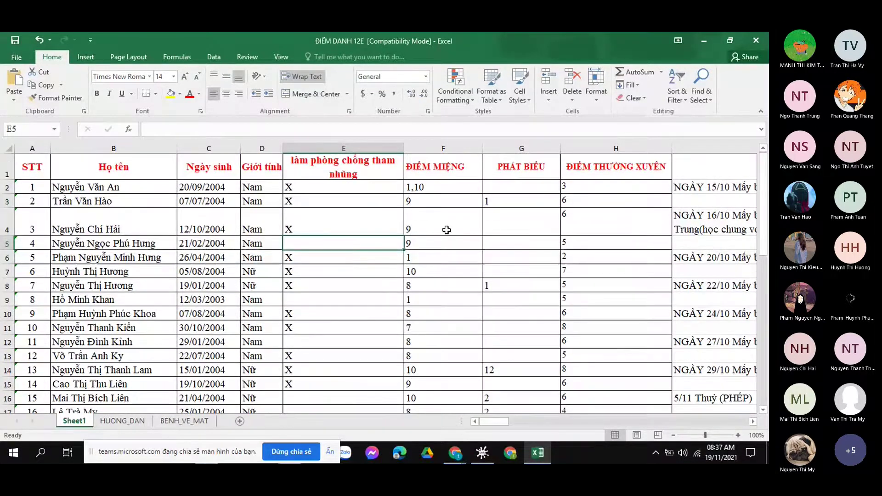
{"action": "scroll", "coordinate": [371, 206], "scroll_direction": "down", "scroll_amount": 1}
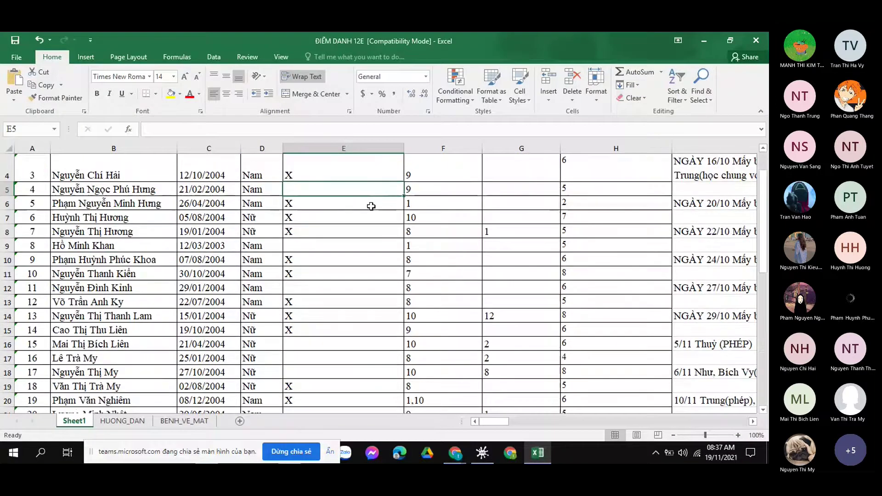
{"action": "scroll", "coordinate": [369, 230], "scroll_direction": "up", "scroll_amount": 1}
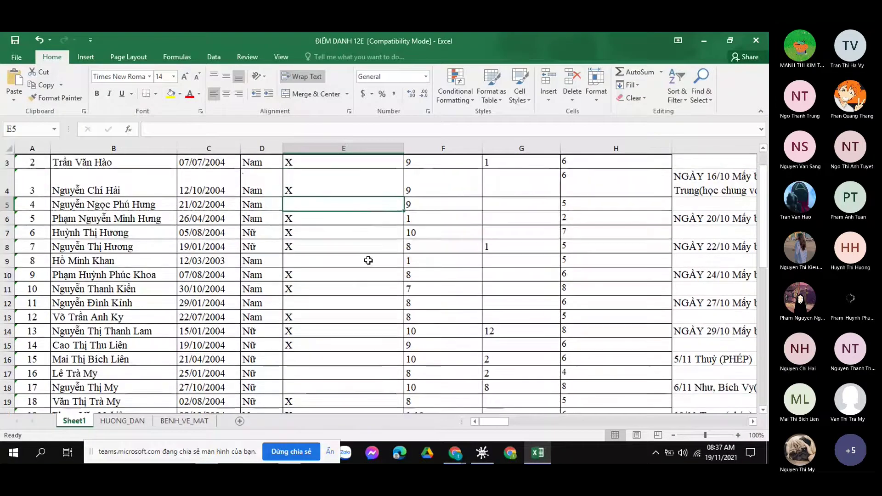
{"action": "scroll", "coordinate": [368, 261], "scroll_direction": "down", "scroll_amount": 1}
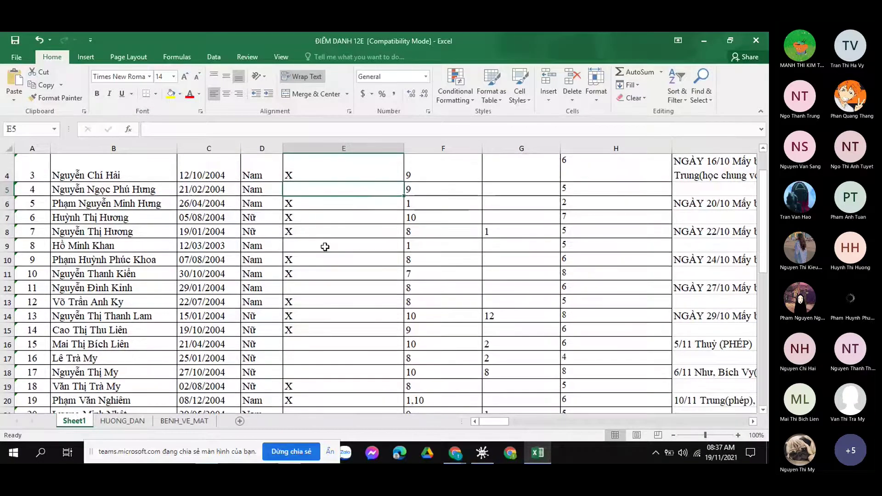
{"action": "left_click", "coordinate": [325, 247]}
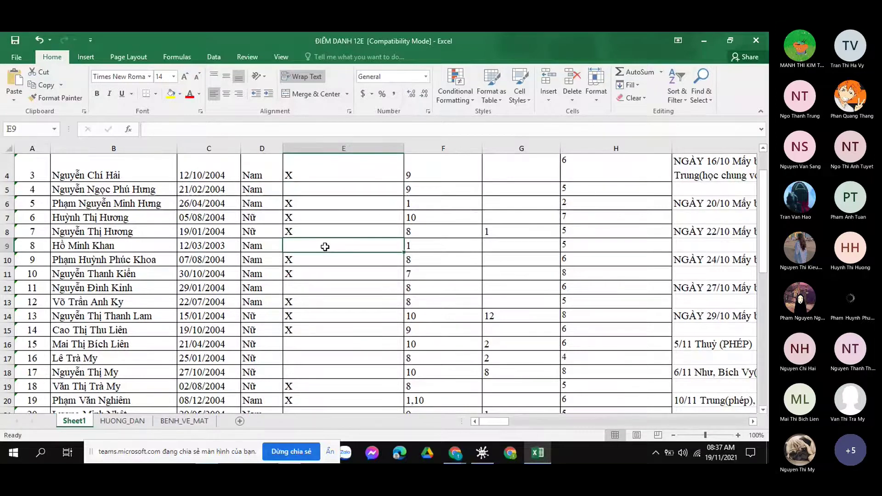
Confirm the X entered in cell E9 of the 'làm phòng chống tham nhũng' column.
{"action": "type", "text": "X"}
{"action": "left_click", "coordinate": [324, 209]}
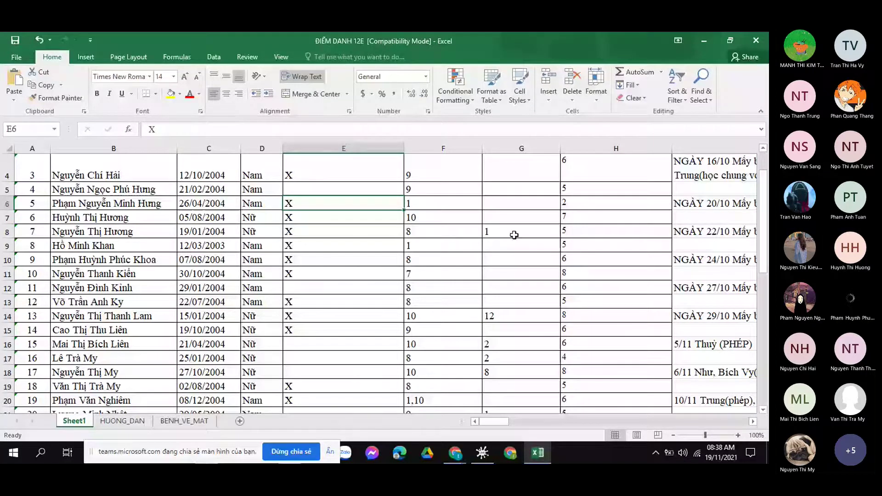
{"action": "scroll", "coordinate": [514, 234], "scroll_direction": "down", "scroll_amount": 1}
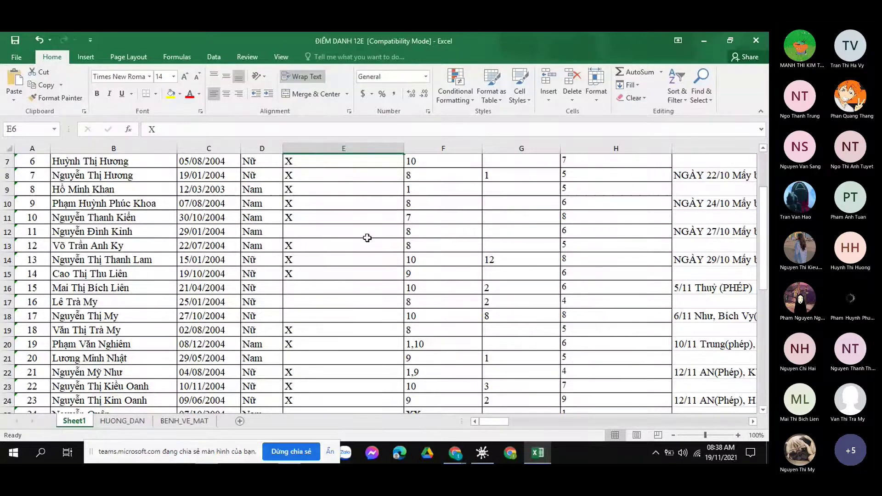
{"action": "scroll", "coordinate": [367, 237], "scroll_direction": "down", "scroll_amount": 1}
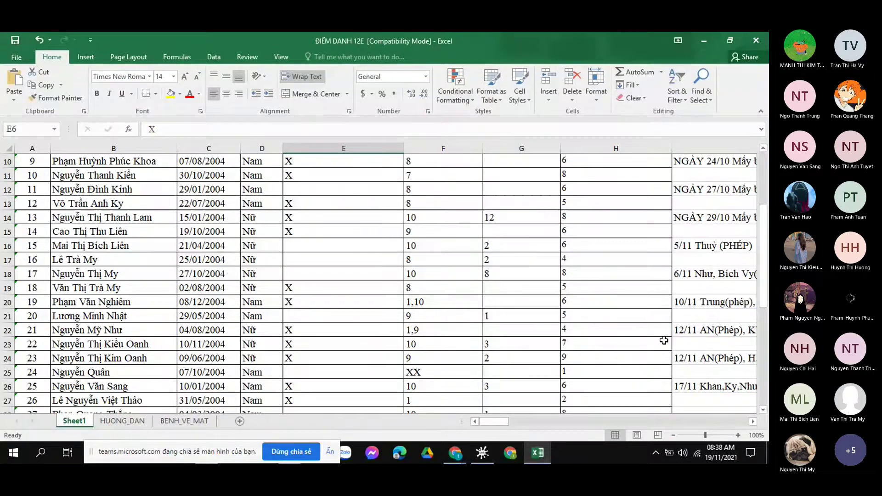
{"action": "scroll", "coordinate": [321, 231], "scroll_direction": "up", "scroll_amount": 1}
Enter X in cell E12 for student number 11.
{"action": "left_click", "coordinate": [321, 231]}
{"action": "scroll", "coordinate": [320, 230], "scroll_direction": "up", "scroll_amount": 2}
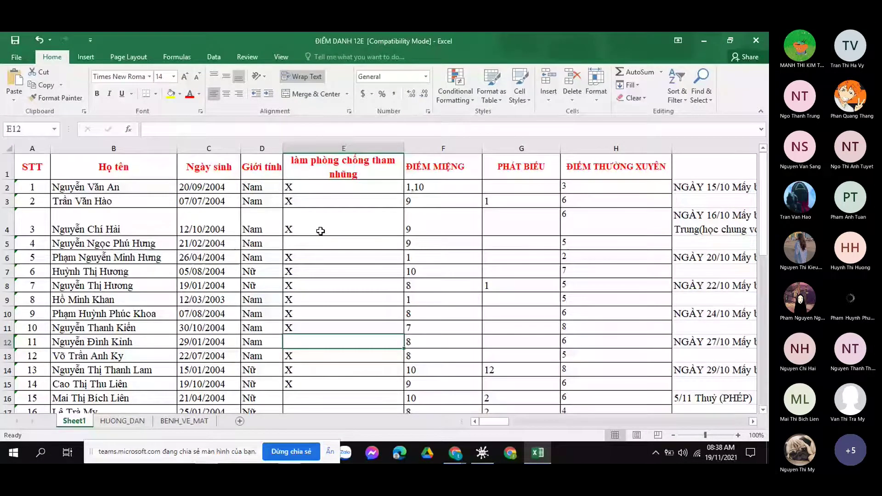
{"action": "scroll", "coordinate": [321, 231], "scroll_direction": "down", "scroll_amount": 1}
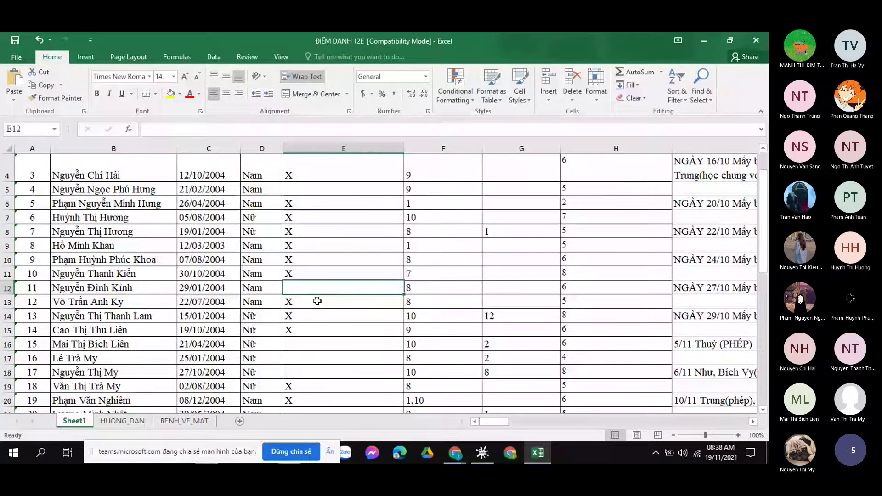
{"action": "type", "text": "X"}
{"action": "scroll", "coordinate": [334, 298], "scroll_direction": "down", "scroll_amount": 1}
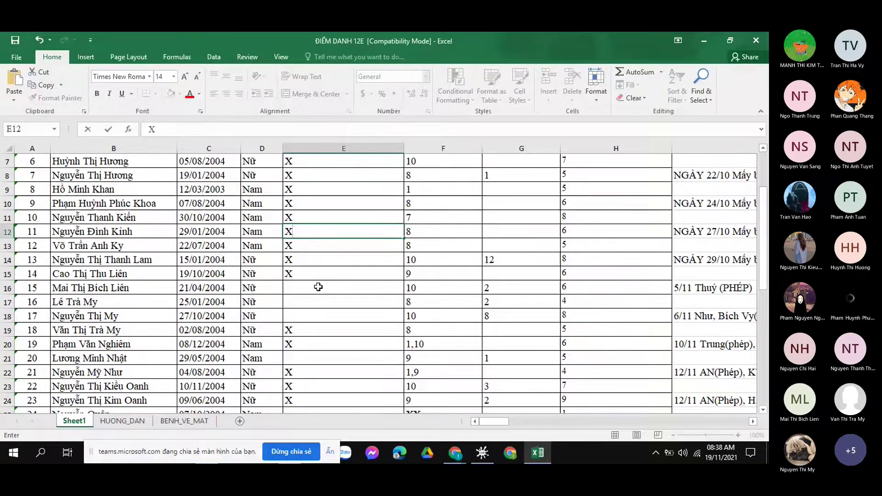
{"action": "left_click", "coordinate": [319, 287]}
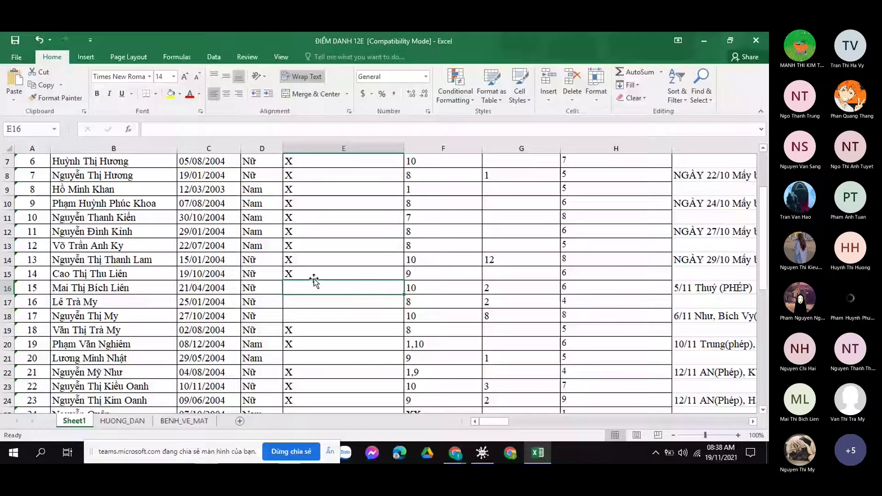
Enter X in cell E16 for student number 15.
{"action": "scroll", "coordinate": [316, 271], "scroll_direction": "down", "scroll_amount": 1}
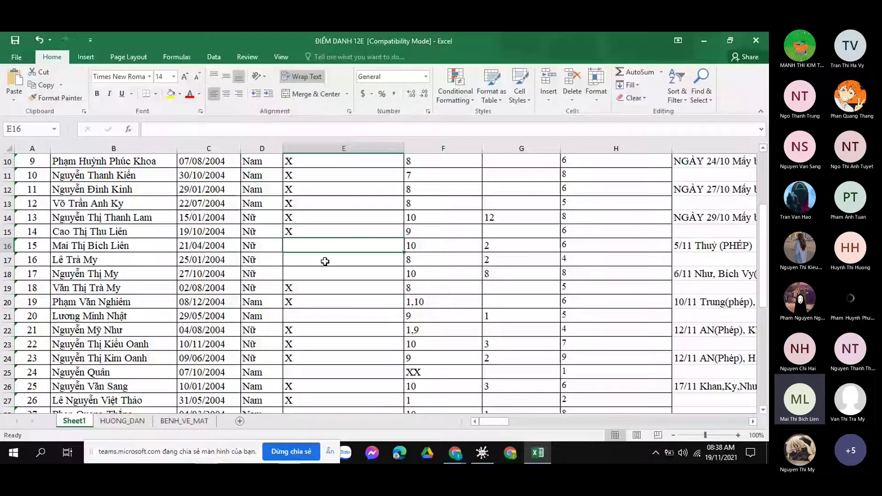
{"action": "scroll", "coordinate": [325, 261], "scroll_direction": "up", "scroll_amount": 3}
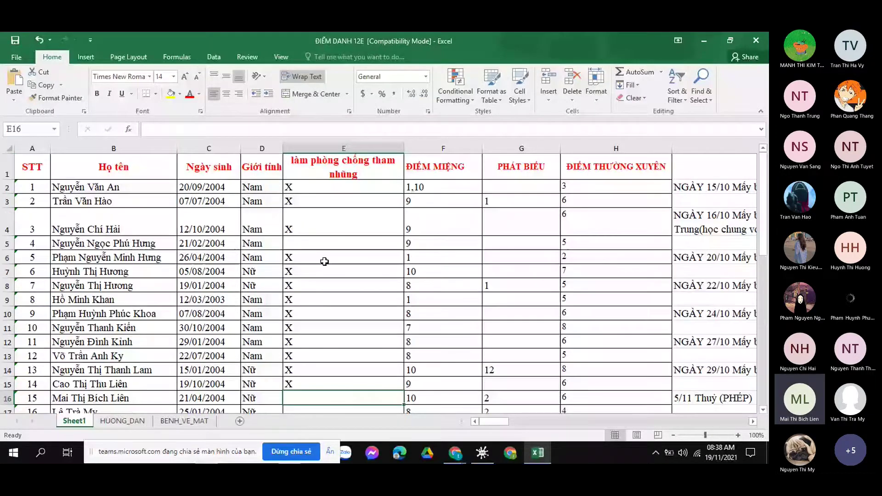
{"action": "scroll", "coordinate": [324, 261], "scroll_direction": "down", "scroll_amount": 3}
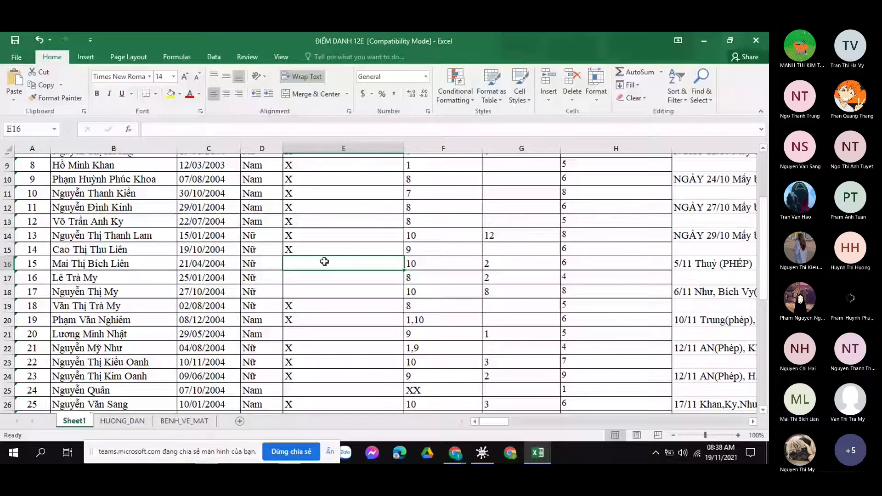
{"action": "scroll", "coordinate": [325, 261], "scroll_direction": "up", "scroll_amount": 3}
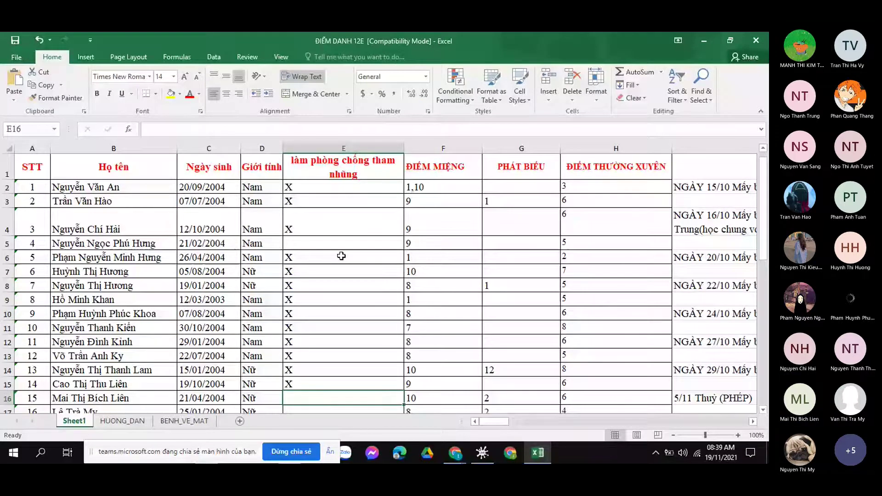
{"action": "scroll", "coordinate": [341, 256], "scroll_direction": "down", "scroll_amount": 2}
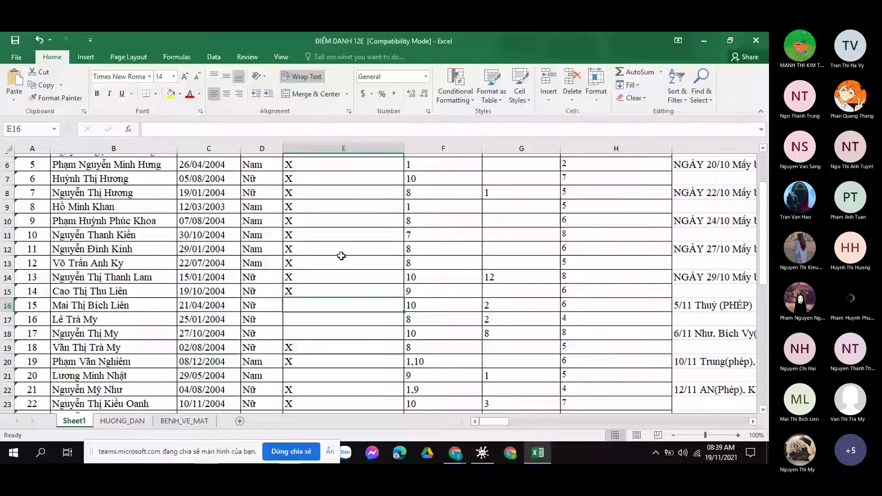
{"action": "scroll", "coordinate": [341, 256], "scroll_direction": "down", "scroll_amount": 1}
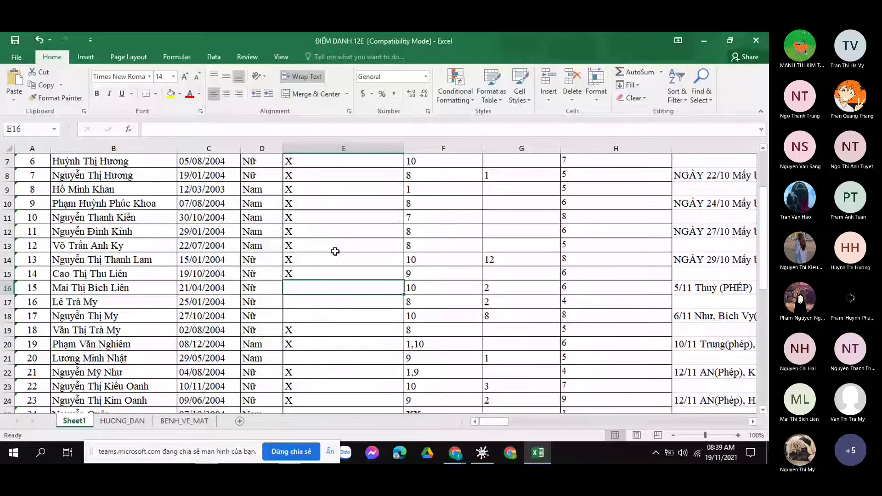
{"action": "scroll", "coordinate": [335, 251], "scroll_direction": "up", "scroll_amount": 2}
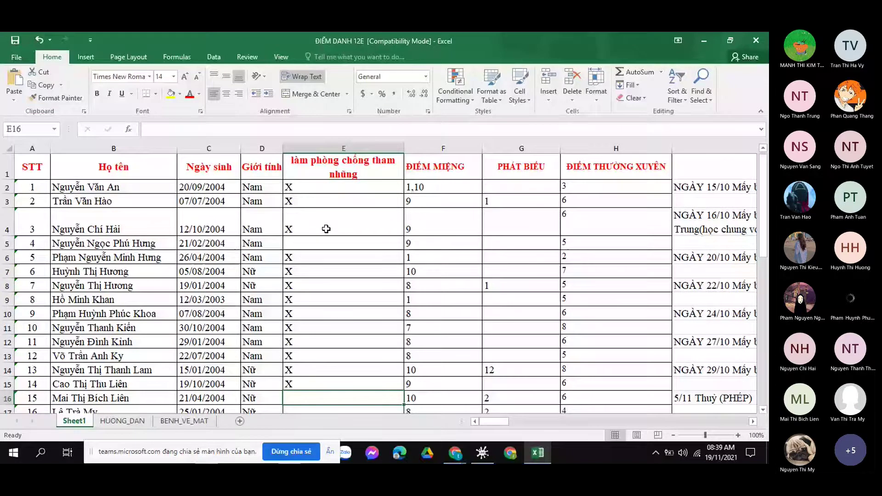
{"action": "scroll", "coordinate": [326, 228], "scroll_direction": "down", "scroll_amount": 6}
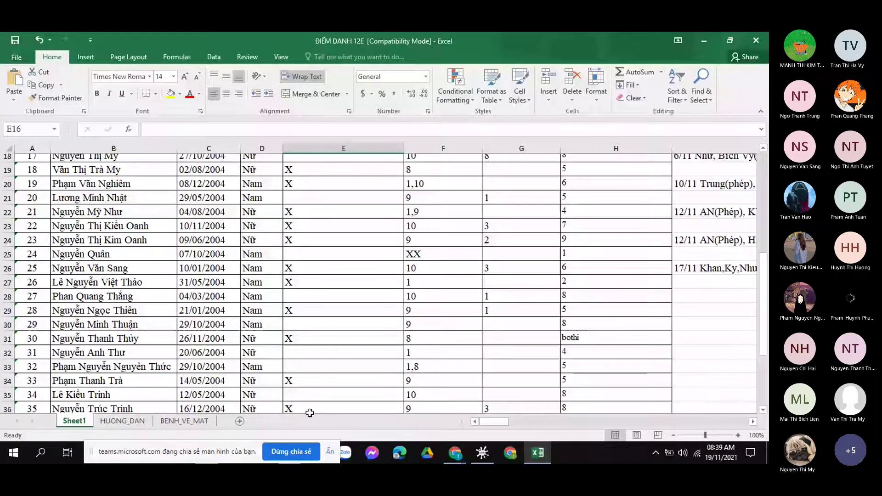
{"action": "scroll", "coordinate": [338, 299], "scroll_direction": "up", "scroll_amount": 3}
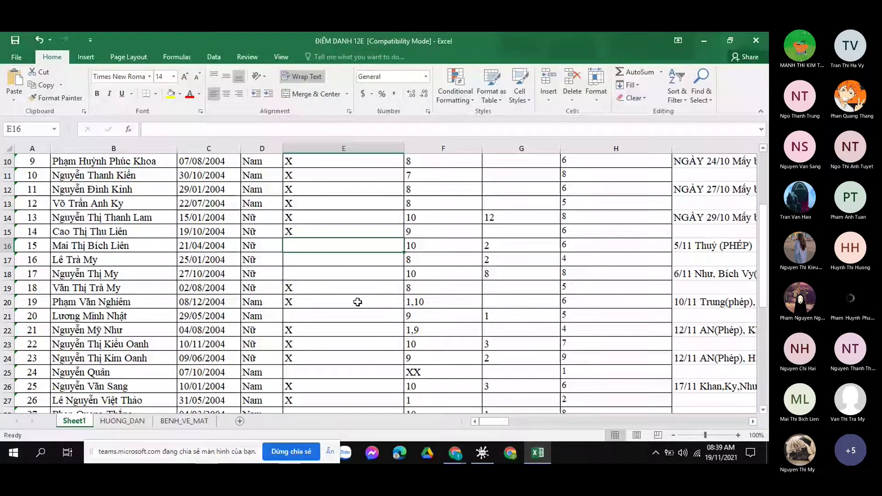
{"action": "scroll", "coordinate": [357, 302], "scroll_direction": "up", "scroll_amount": 1}
{"action": "scroll", "coordinate": [319, 266], "scroll_direction": "down", "scroll_amount": 1}
{"action": "type", "text": "X"}
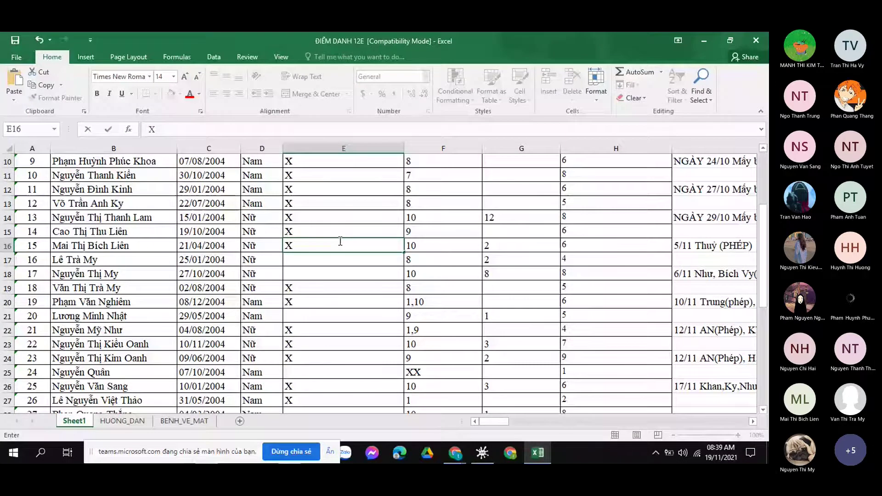
{"action": "left_click", "coordinate": [326, 268]}
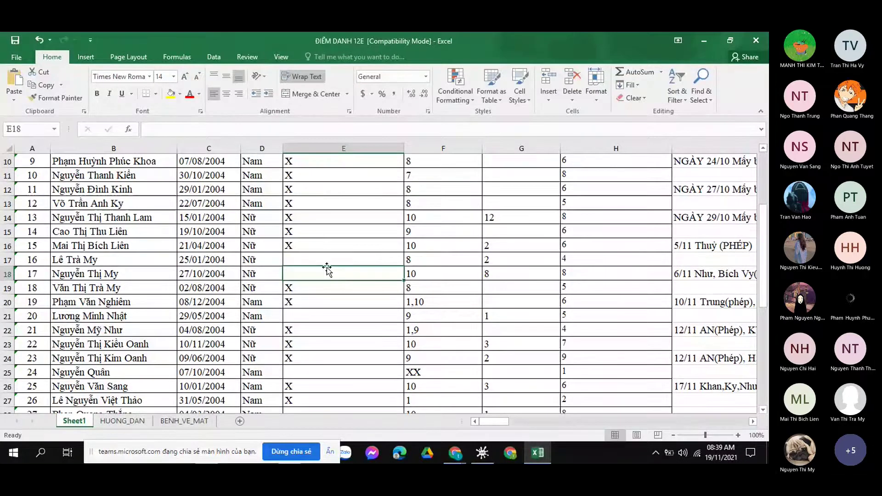
Move up to E17, then select the empty note cell I28 below 17/11.
{"action": "key", "text": "Up"}
{"action": "scroll", "coordinate": [326, 231], "scroll_direction": "down", "scroll_amount": 1}
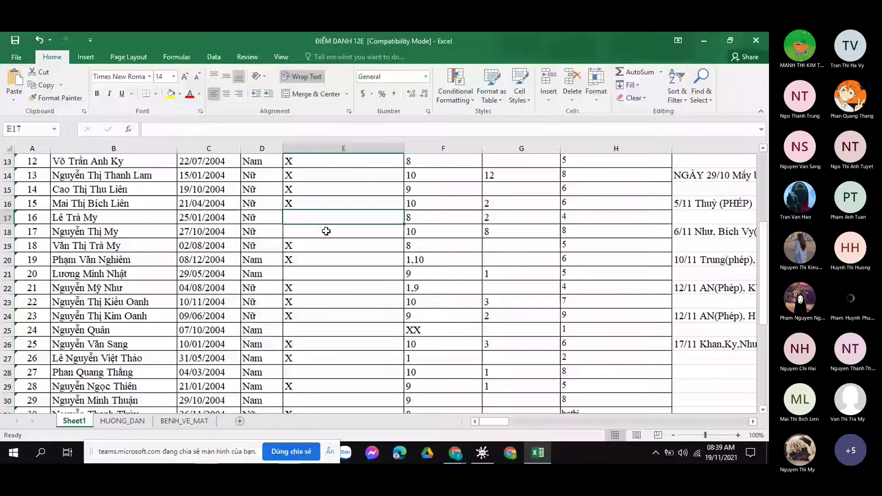
{"action": "scroll", "coordinate": [327, 231], "scroll_direction": "up", "scroll_amount": 3}
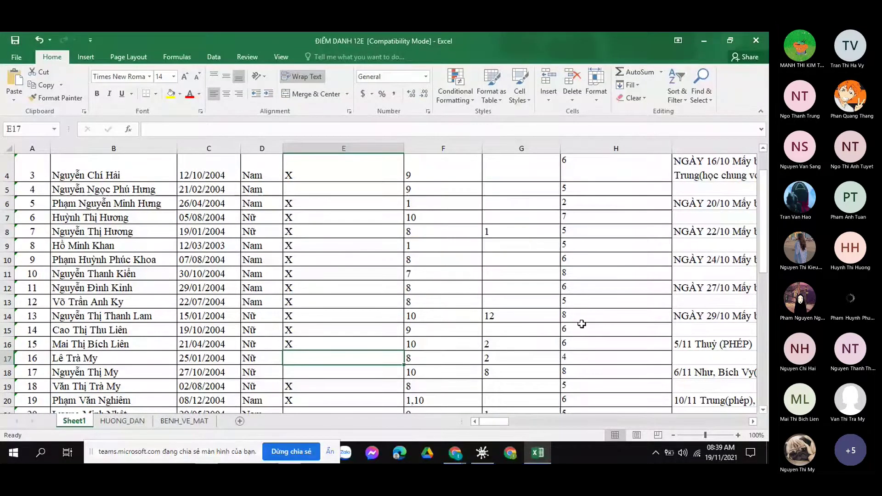
{"action": "scroll", "coordinate": [581, 324], "scroll_direction": "down", "scroll_amount": 3}
{"action": "left_click", "coordinate": [697, 370]}
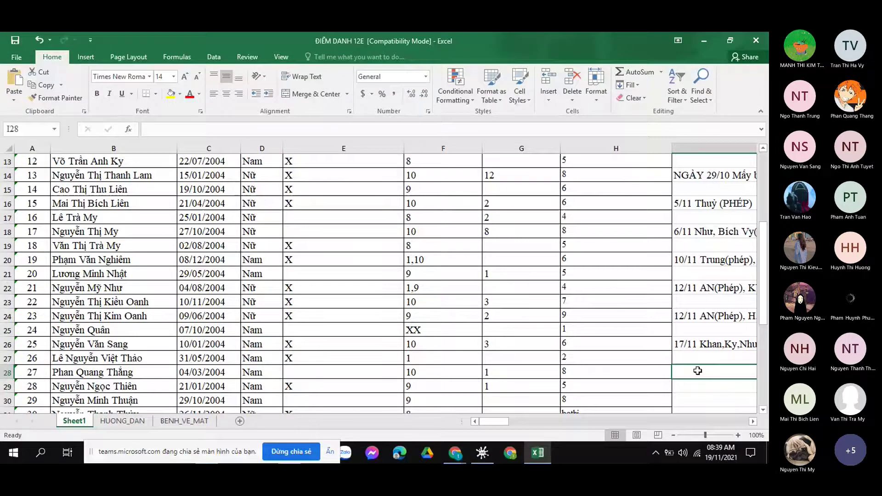
Write the 19/11 absence note listing the absent students in cell I28.
{"action": "left_click_drag", "start_coordinate": [494, 421], "coordinate": [552, 421]}
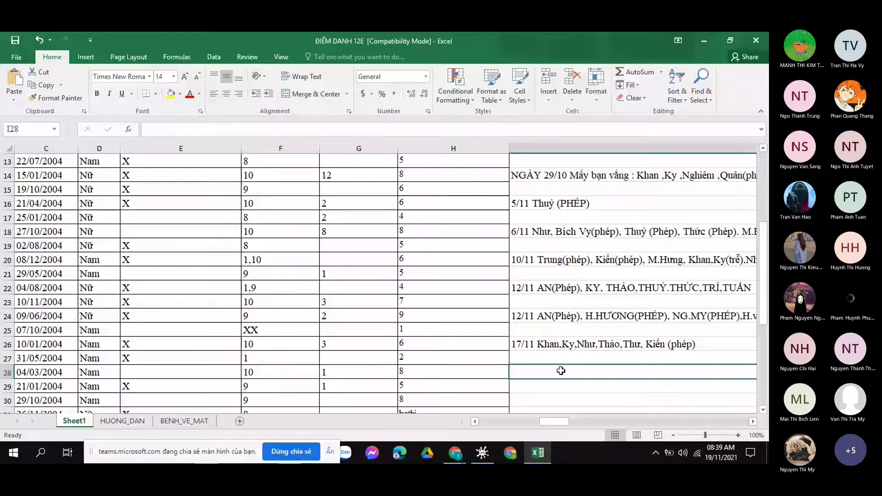
{"action": "type", "text": "19/11 m."}
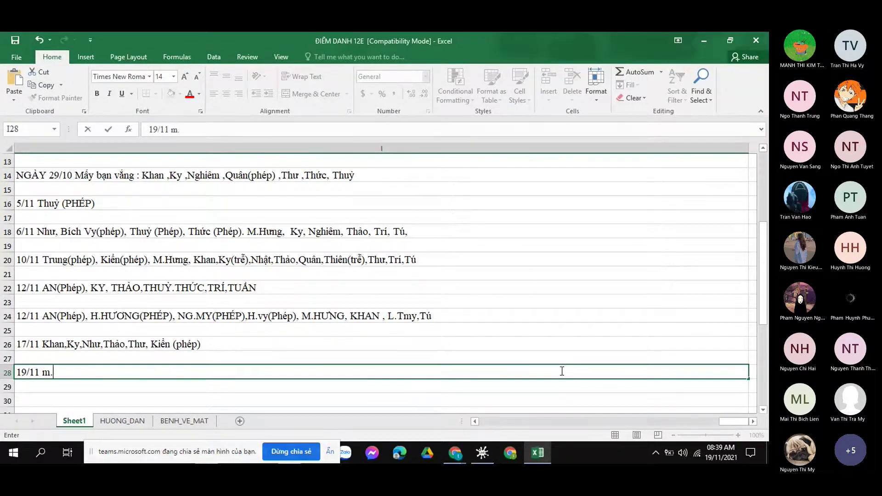
{"action": "type", "text": "HƯNG,"}
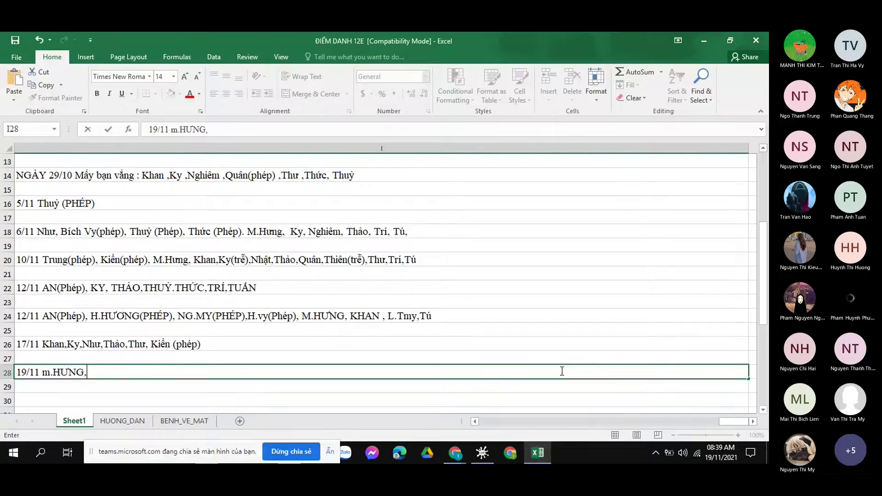
{"action": "type", "text": " K"}
{"action": "left_click_drag", "start_coordinate": [734, 421], "coordinate": [506, 423]}
{"action": "scroll", "coordinate": [116, 277], "scroll_direction": "up", "scroll_amount": 1}
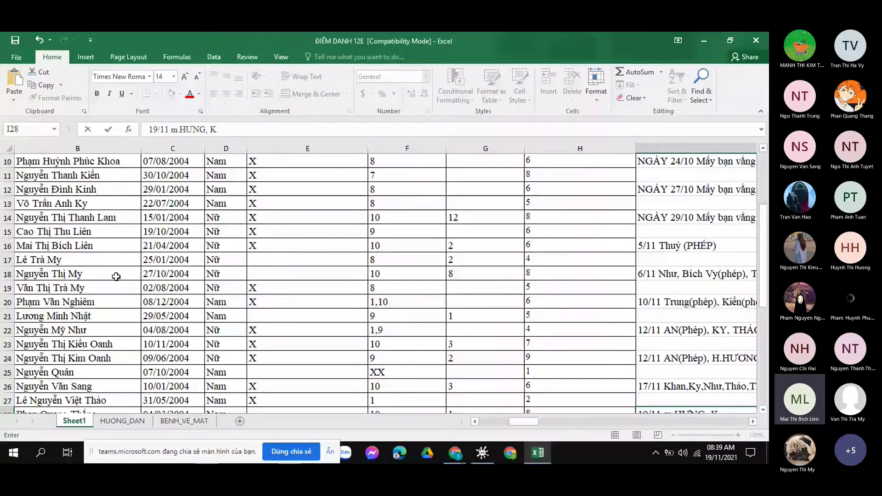
{"action": "scroll", "coordinate": [116, 276], "scroll_direction": "down", "scroll_amount": 1}
{"action": "scroll", "coordinate": [416, 328], "scroll_direction": "down", "scroll_amount": 1}
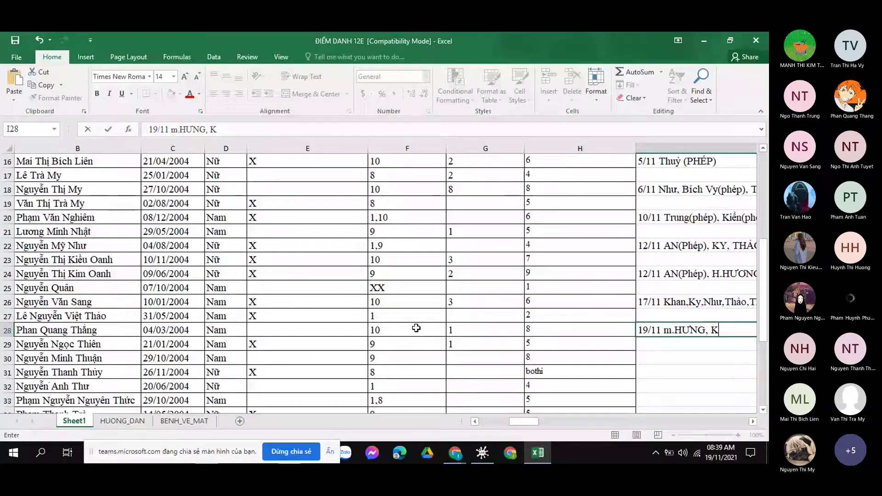
{"action": "type", "text": "y,"}
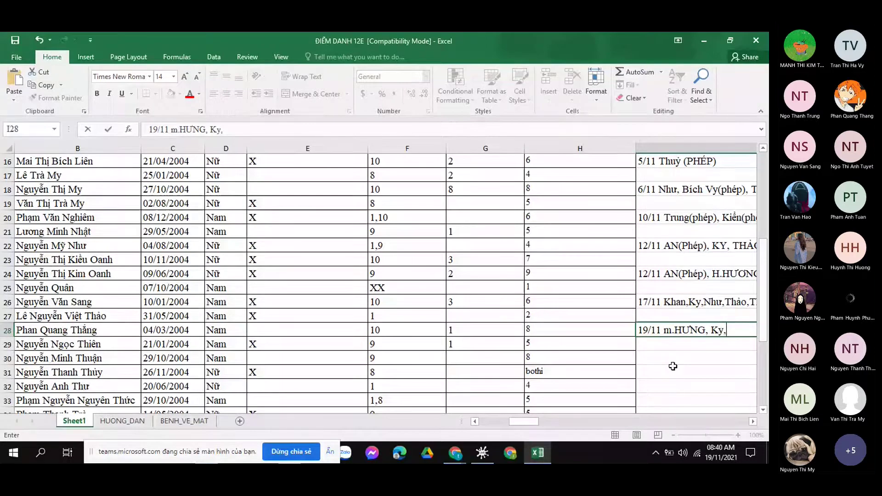
{"action": "type", "text": " Khan"}
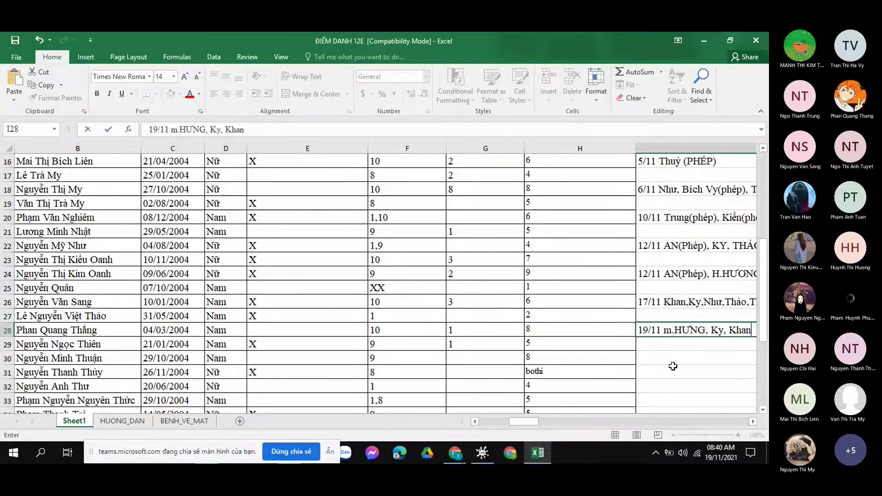
{"action": "key", "text": "BackSpace"}
{"action": "key", "text": "BackSpace"}
{"action": "key", "text": "BackSpace"}
{"action": "key", "text": "BackSpace"}
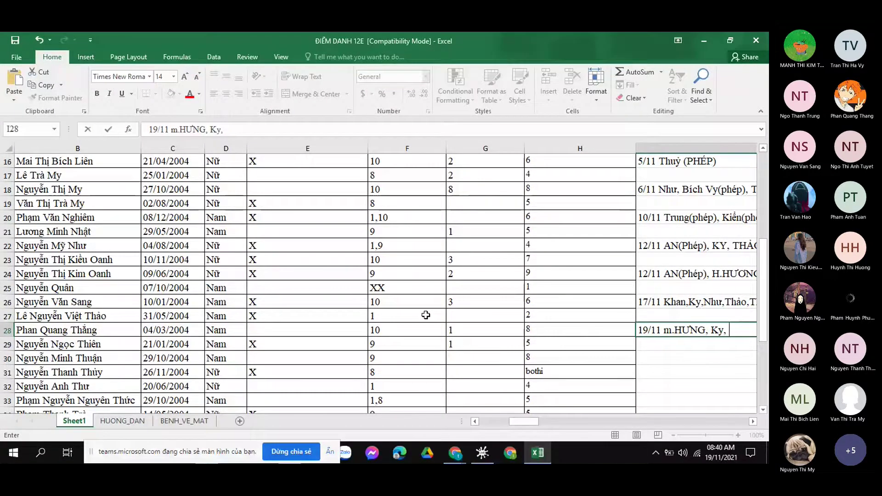
{"action": "scroll", "coordinate": [426, 315], "scroll_direction": "up", "scroll_amount": 1}
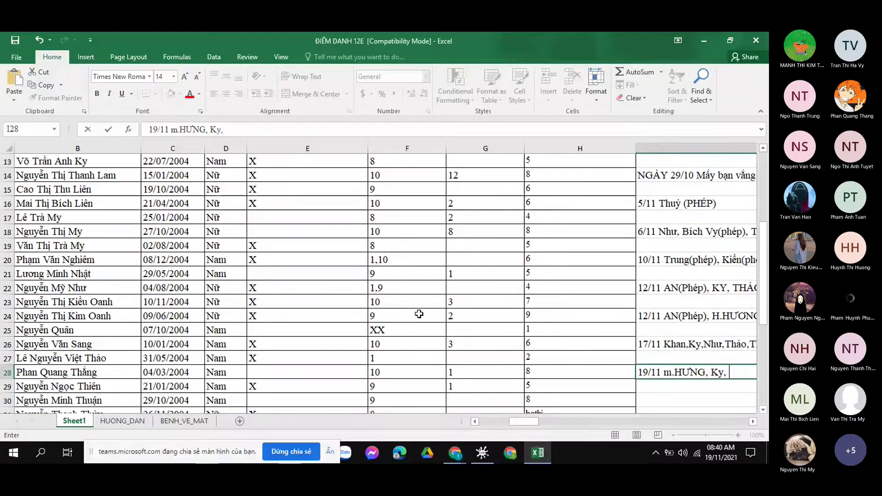
{"action": "scroll", "coordinate": [293, 278], "scroll_direction": "down", "scroll_amount": 1}
{"action": "scroll", "coordinate": [293, 277], "scroll_direction": "up", "scroll_amount": 1}
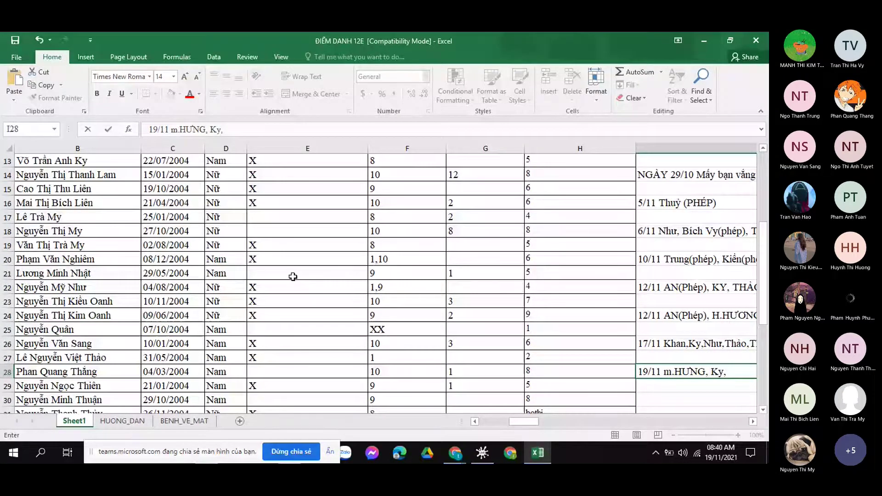
{"action": "scroll", "coordinate": [293, 276], "scroll_direction": "up", "scroll_amount": 1}
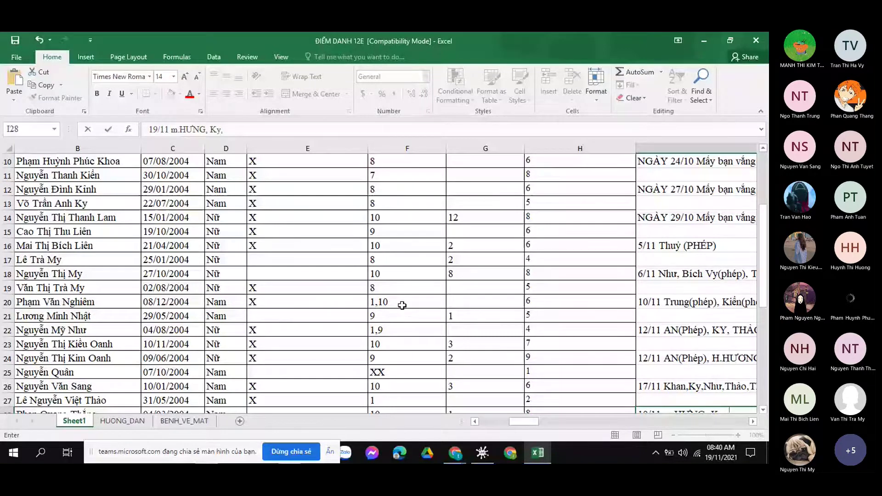
{"action": "scroll", "coordinate": [731, 367], "scroll_direction": "down", "scroll_amount": 1}
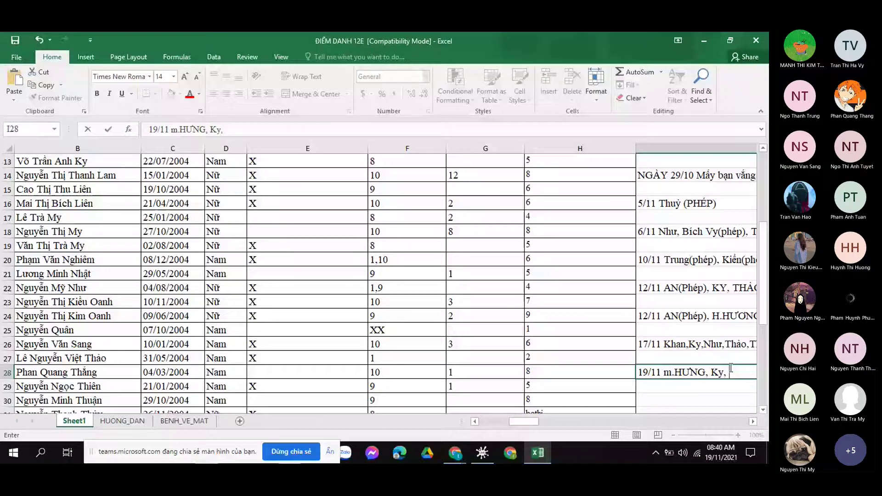
{"action": "type", "text": "L"}
{"action": "key", "text": "BackSpace"}
Put X in E18, append two more absent students to the 19/11 note, and X in E25.
{"action": "left_click", "coordinate": [252, 232]}
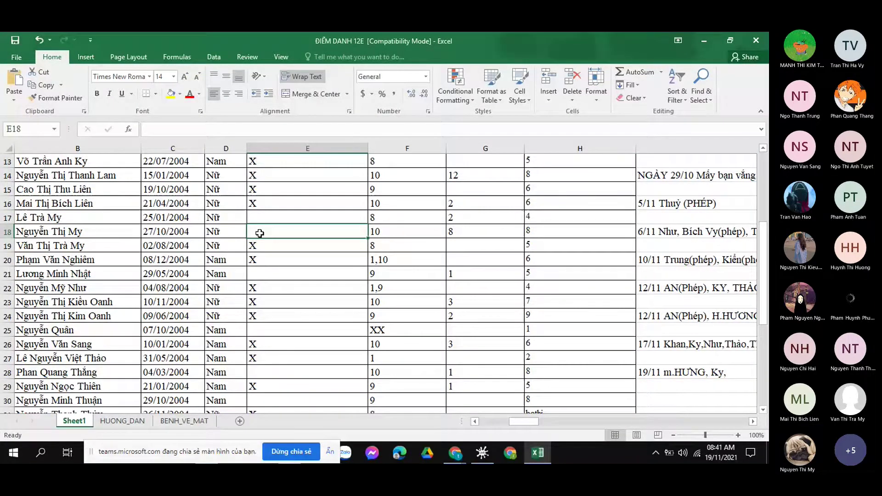
{"action": "type", "text": "X"}
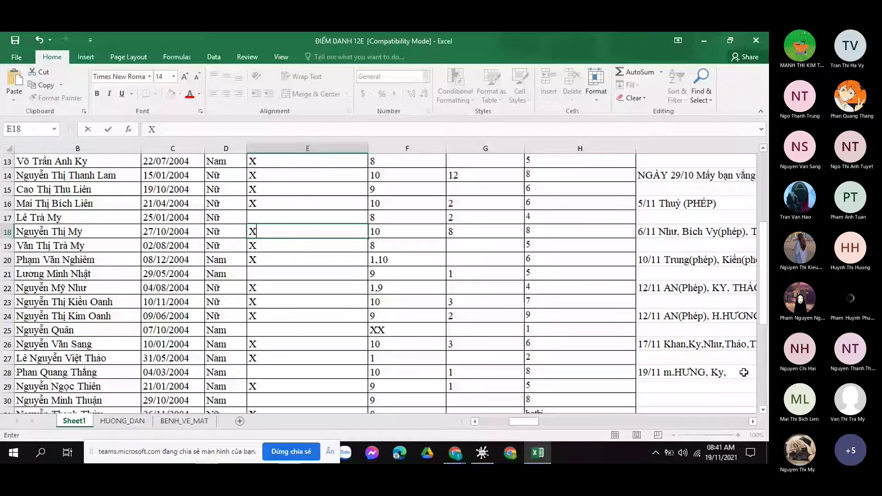
{"action": "double_click", "coordinate": [744, 372]}
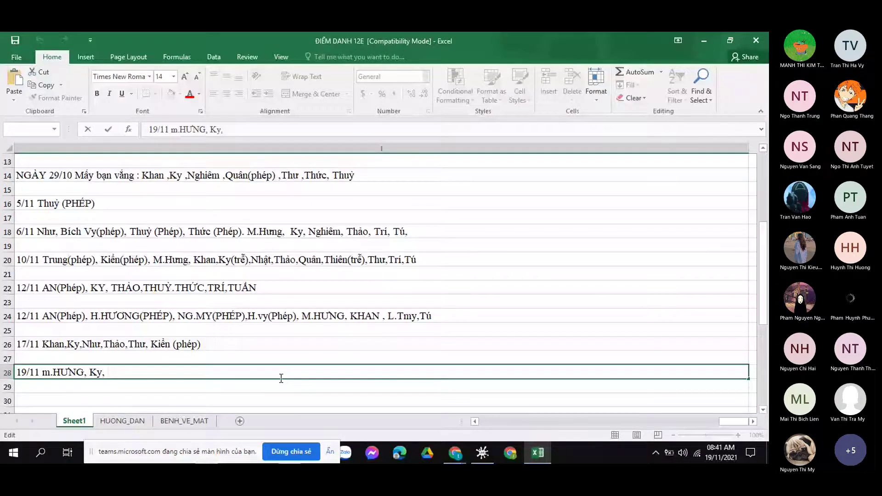
{"action": "type", "text": "NHẬT"}
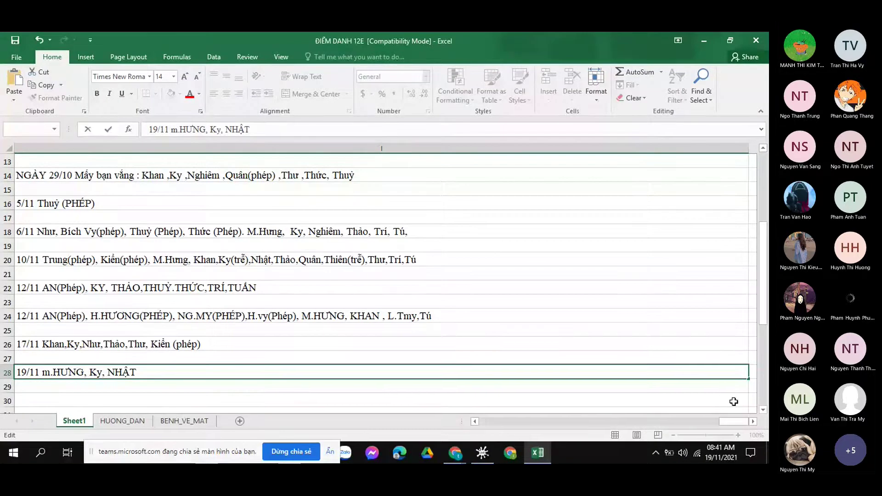
{"action": "left_click_drag", "start_coordinate": [733, 421], "coordinate": [457, 455]}
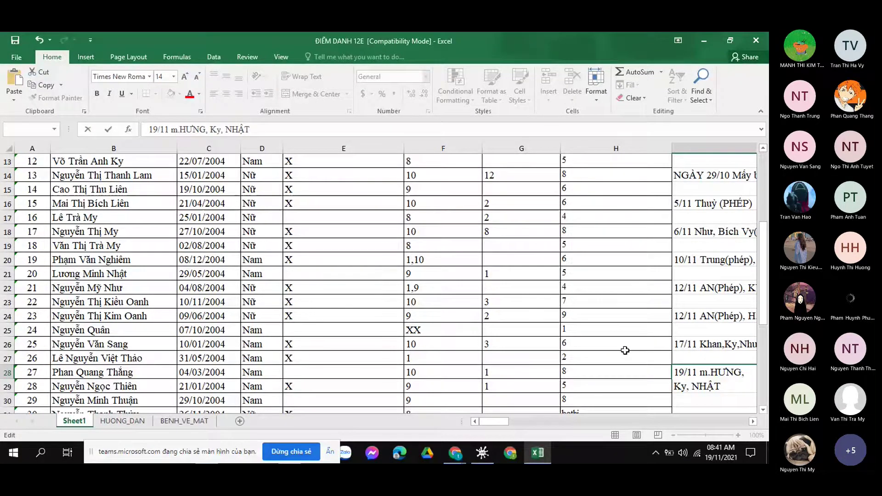
{"action": "type", "text": ",NHƯ"}
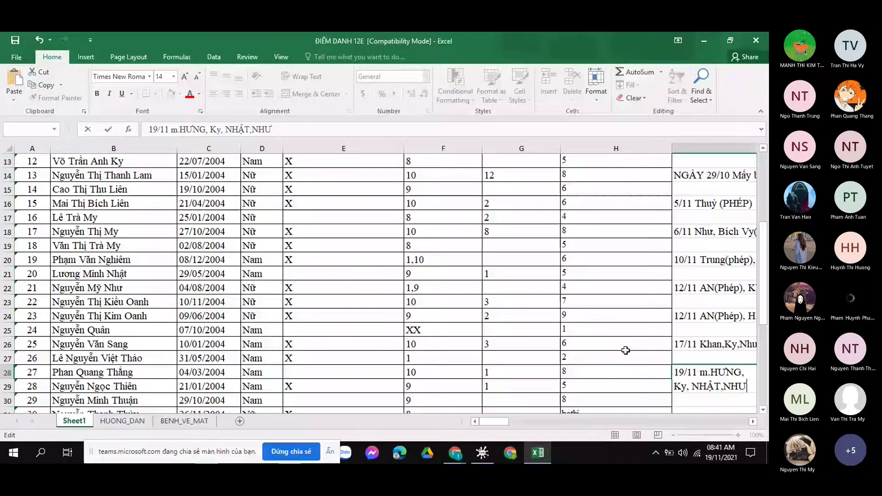
{"action": "type", "text": ","}
{"action": "left_click", "coordinate": [337, 335]}
{"action": "type", "text": "X"}
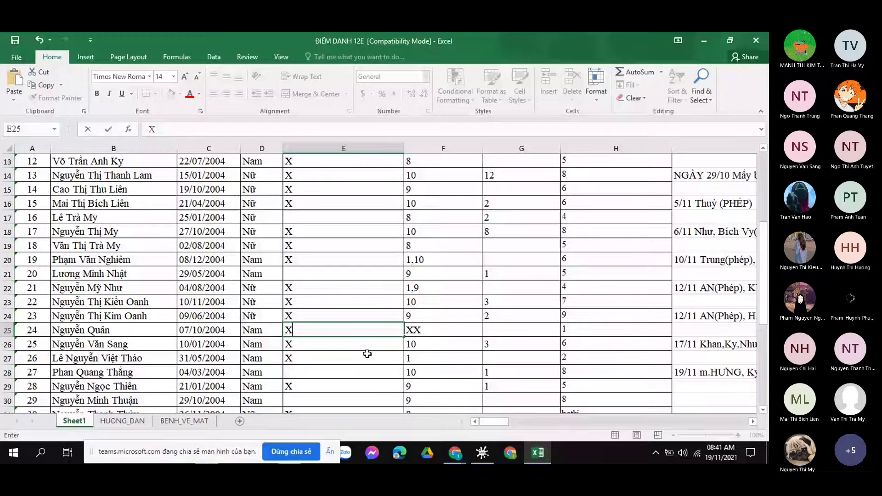
Confirm the X in E25 and mark cell E28 with X.
{"action": "left_click_drag", "start_coordinate": [502, 422], "coordinate": [510, 425]}
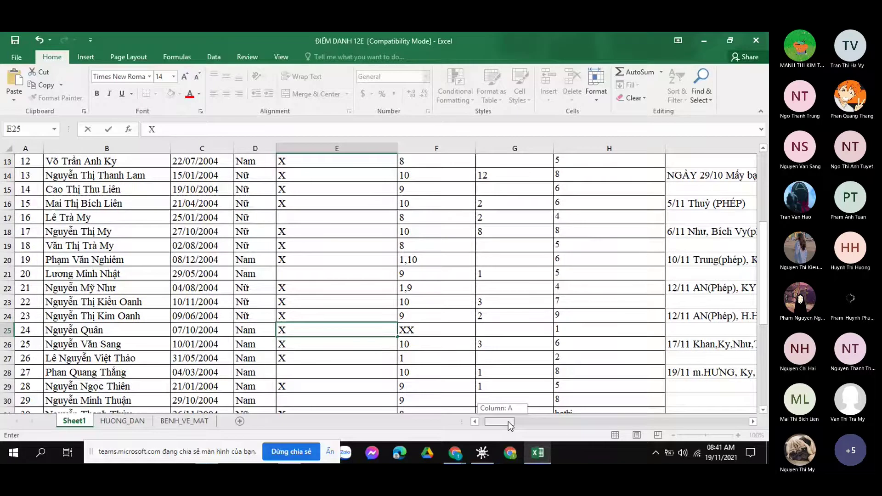
{"action": "left_click_drag", "start_coordinate": [508, 421], "coordinate": [533, 421]}
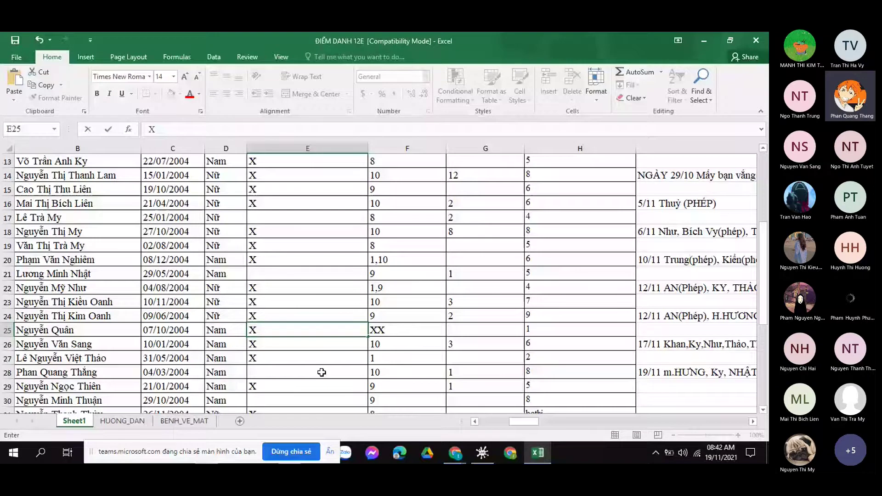
{"action": "scroll", "coordinate": [322, 372], "scroll_direction": "down", "scroll_amount": 1}
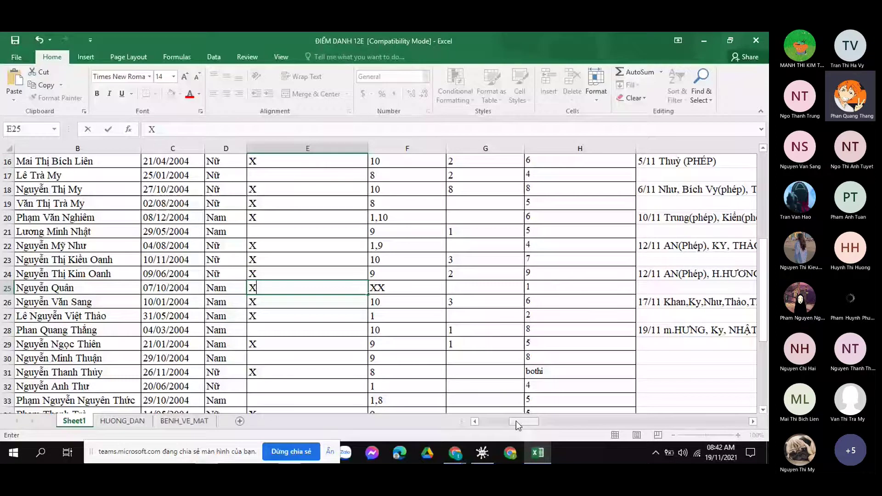
{"action": "left_click_drag", "start_coordinate": [516, 421], "coordinate": [484, 421]}
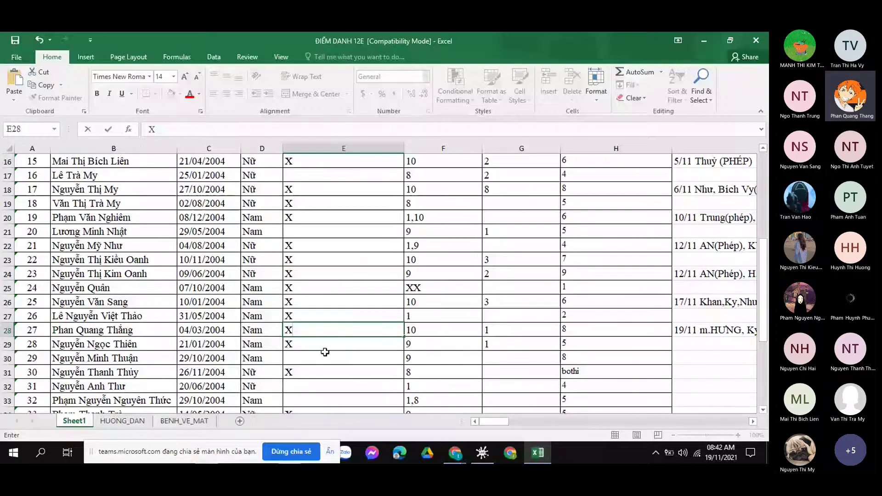
{"action": "key", "text": "Down"}
{"action": "key", "text": "Down"}
{"action": "key", "text": "Down"}
{"action": "type", "text": "X"}
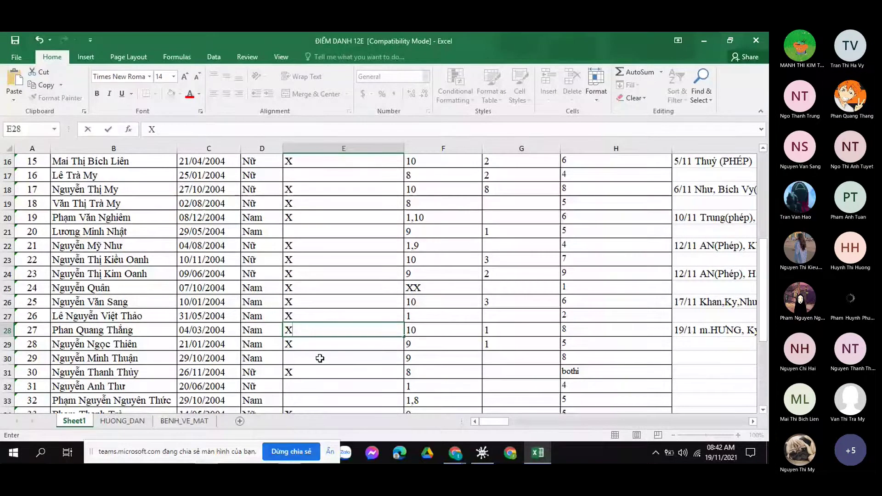
{"action": "left_click_drag", "start_coordinate": [496, 421], "coordinate": [504, 423]}
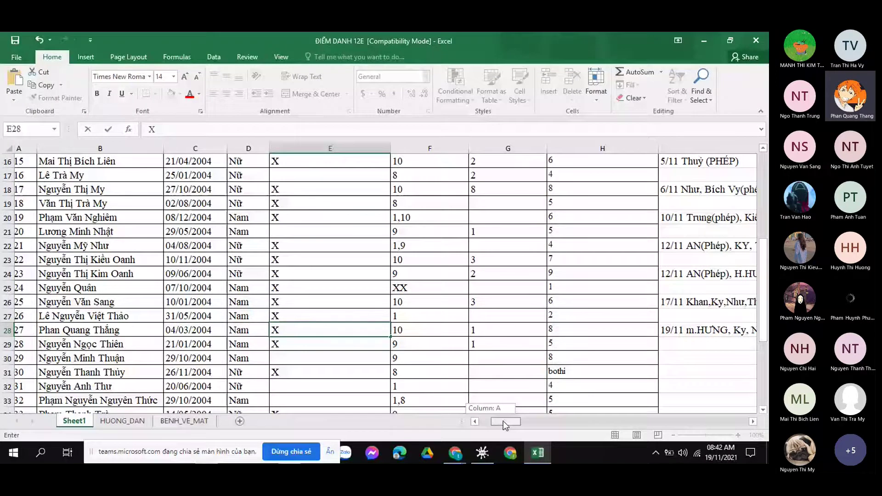
{"action": "left_click_drag", "start_coordinate": [503, 421], "coordinate": [521, 421]}
{"action": "left_click", "coordinate": [307, 358]}
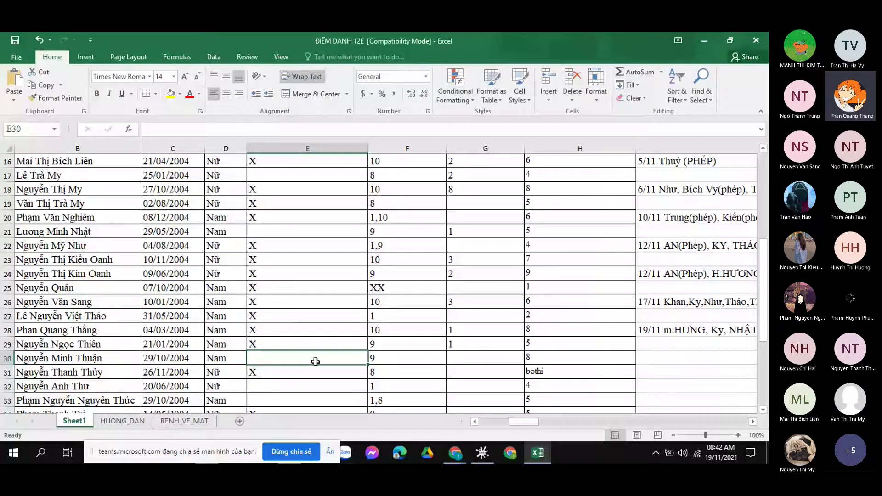
Mark cell E30 with X, then select cells E32 and E33.
{"action": "type", "text": "X"}
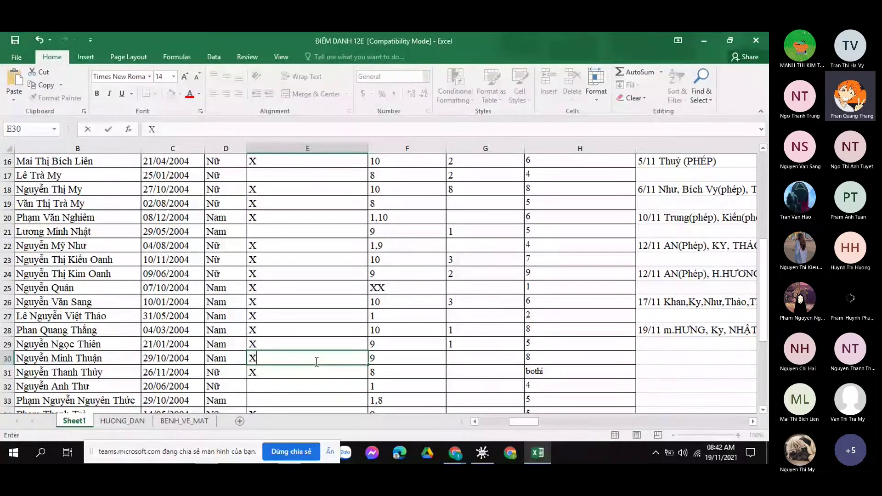
{"action": "scroll", "coordinate": [341, 349], "scroll_direction": "left", "scroll_amount": 2}
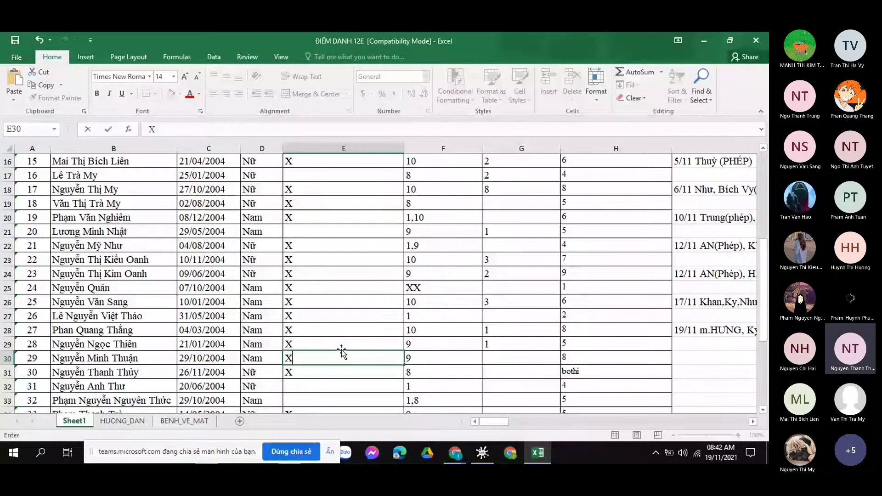
{"action": "key", "text": "Return"}
{"action": "scroll", "coordinate": [341, 350], "scroll_direction": "down", "scroll_amount": 2}
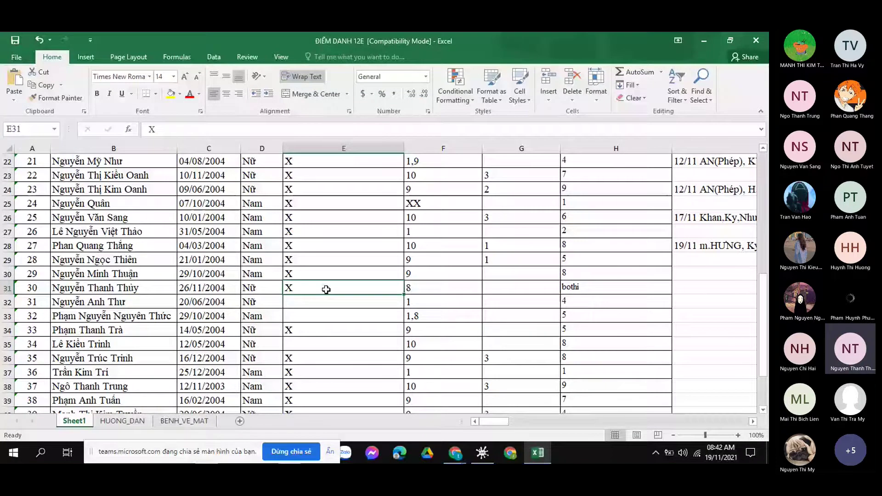
{"action": "left_click", "coordinate": [321, 305]}
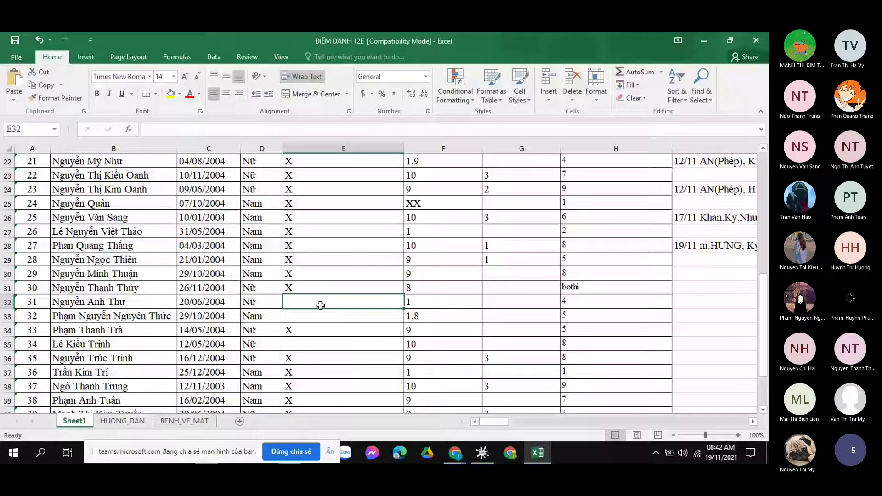
{"action": "left_click", "coordinate": [334, 314]}
{"action": "left_click_drag", "start_coordinate": [488, 422], "coordinate": [568, 420]}
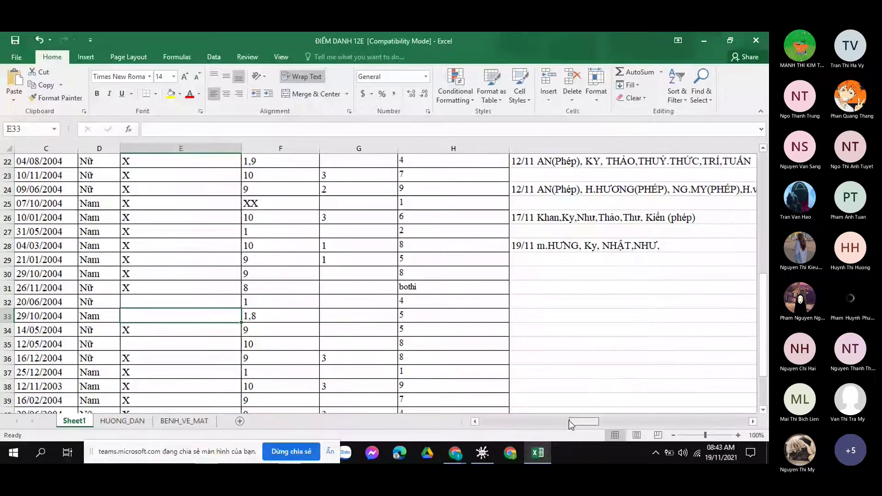
Append another absent student's name to the 19/11 note in I28.
{"action": "left_click", "coordinate": [612, 247]}
{"action": "double_click", "coordinate": [612, 248]}
{"action": "type", "text": "A"}
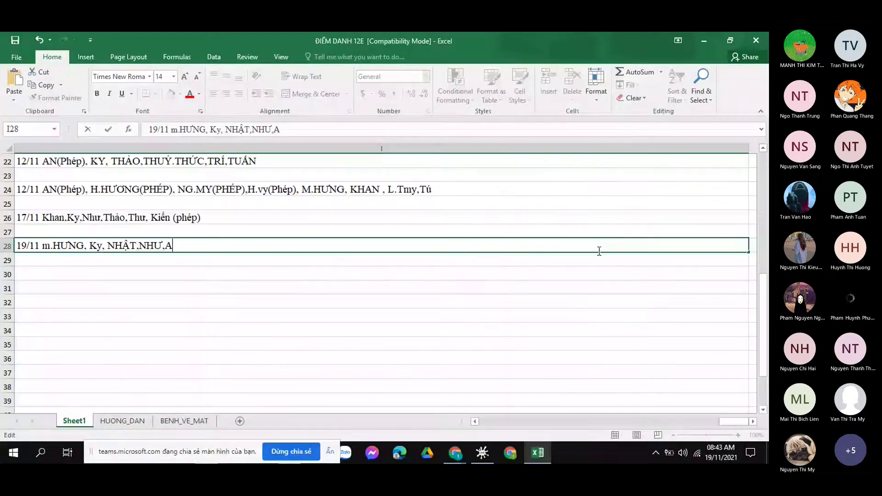
{"action": "type", "text": ".THƯ"}
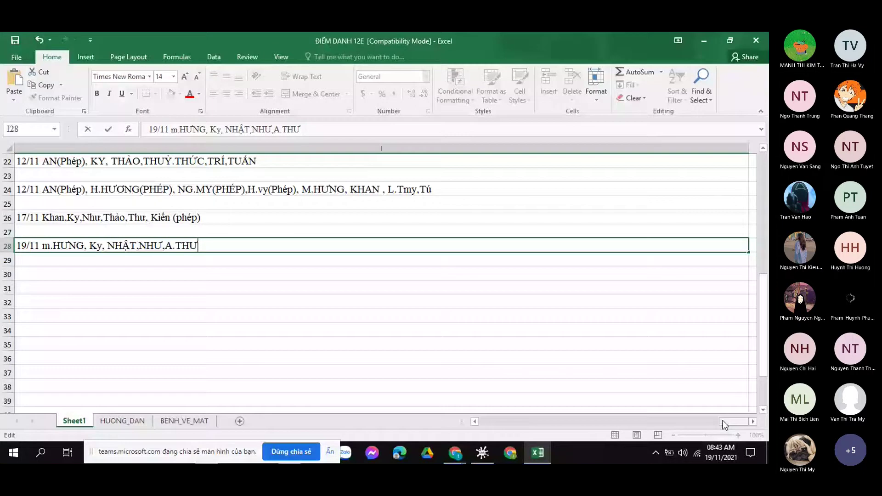
{"action": "left_click_drag", "start_coordinate": [723, 421], "coordinate": [523, 421]}
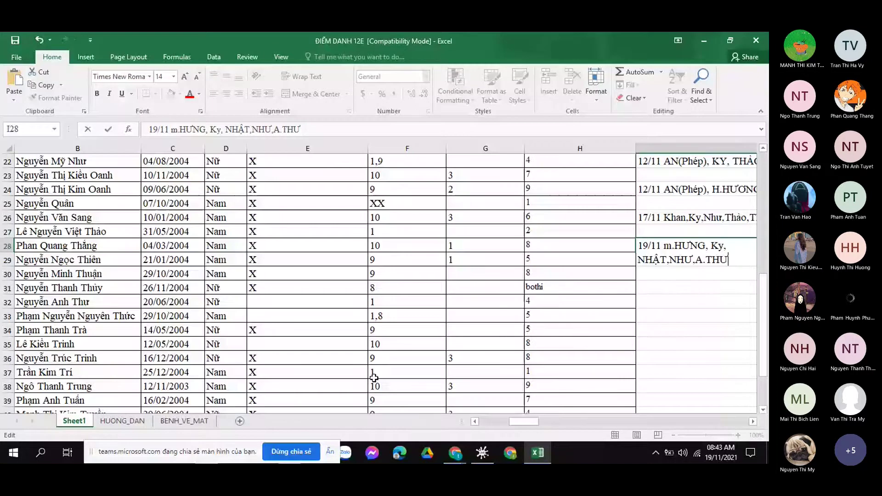
{"action": "left_click", "coordinate": [274, 317]}
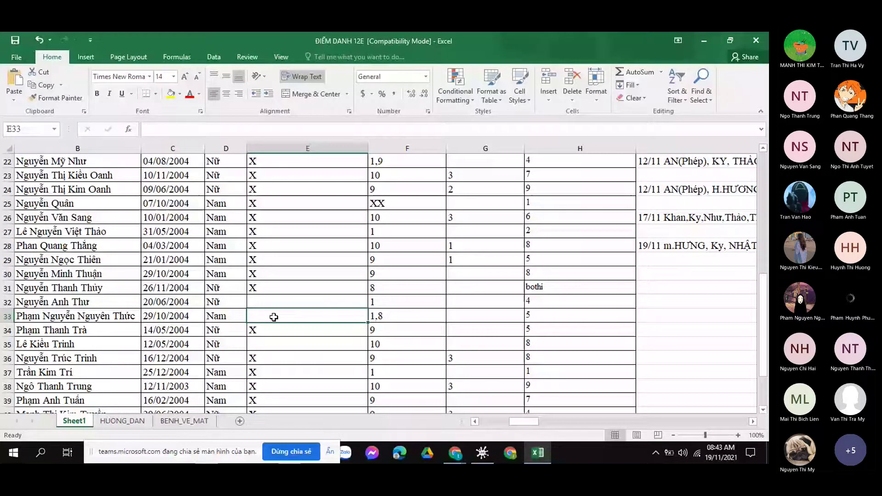
Mark cells E33 and E35 with X.
{"action": "type", "text": "X"}
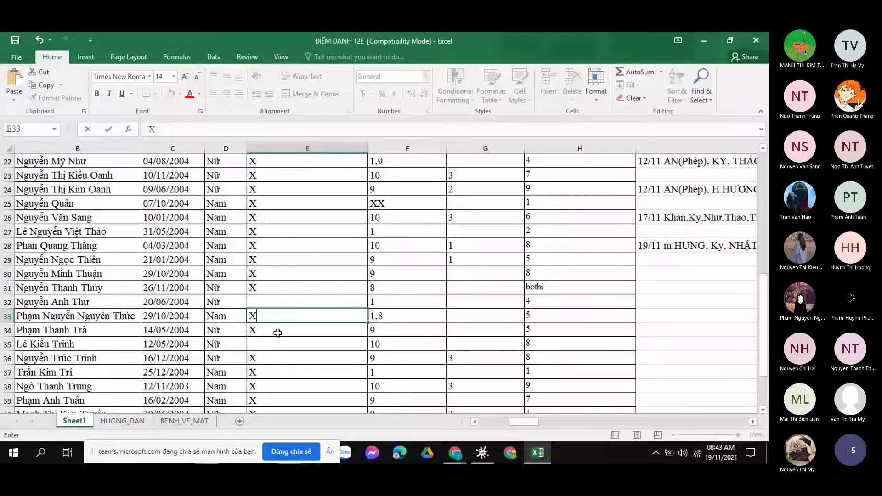
{"action": "left_click_drag", "start_coordinate": [509, 421], "coordinate": [493, 421]}
{"action": "scroll", "coordinate": [328, 311], "scroll_direction": "down", "scroll_amount": 1}
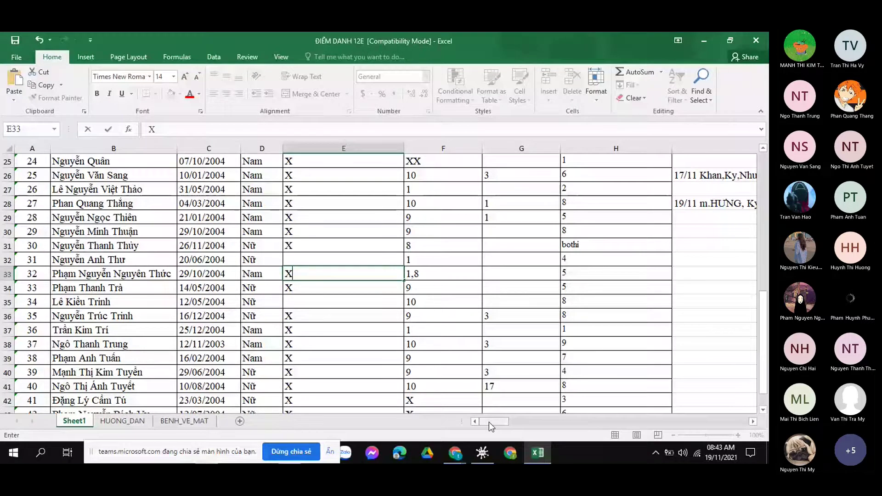
{"action": "left_click_drag", "start_coordinate": [489, 422], "coordinate": [491, 423]}
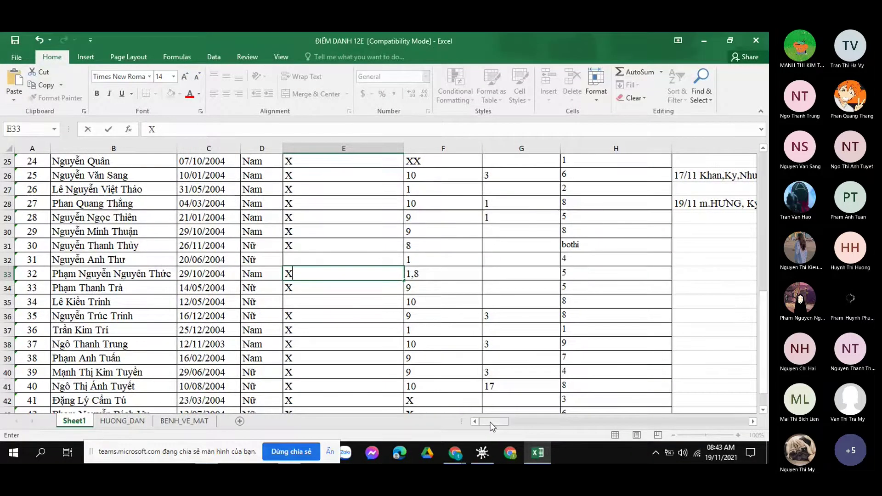
{"action": "left_click", "coordinate": [339, 305]}
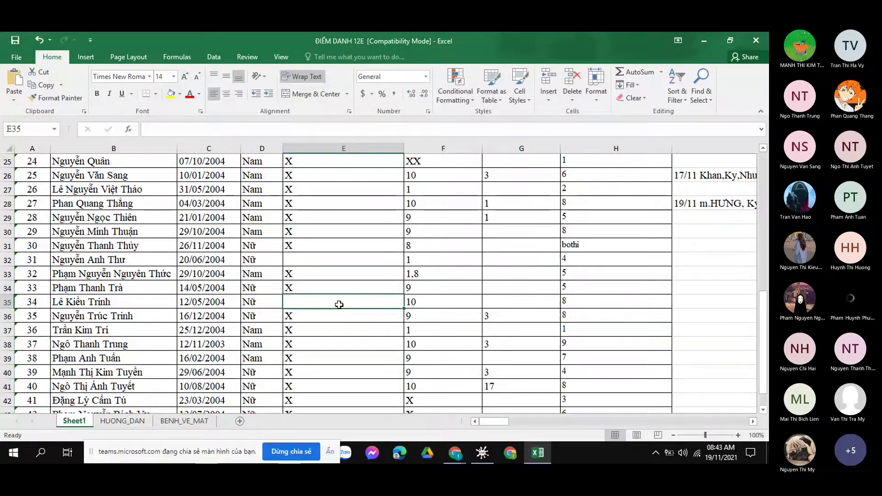
{"action": "type", "text": "X"}
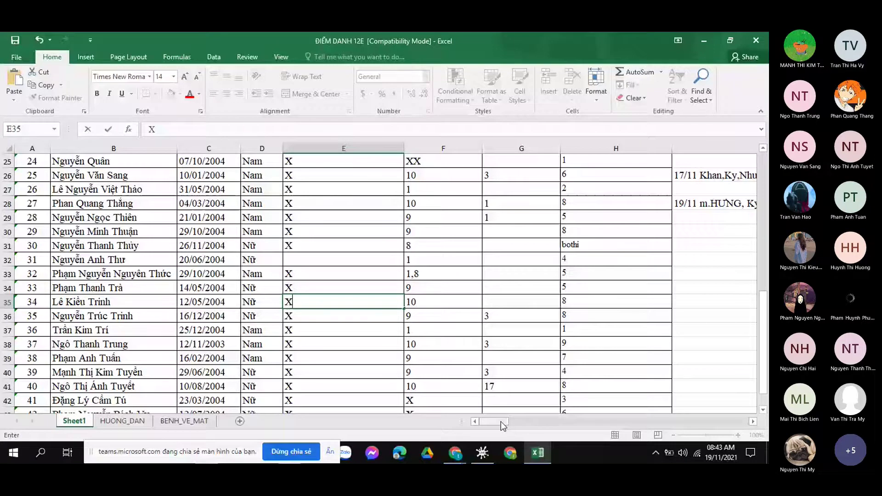
{"action": "scroll", "coordinate": [329, 361], "scroll_direction": "down", "scroll_amount": 1}
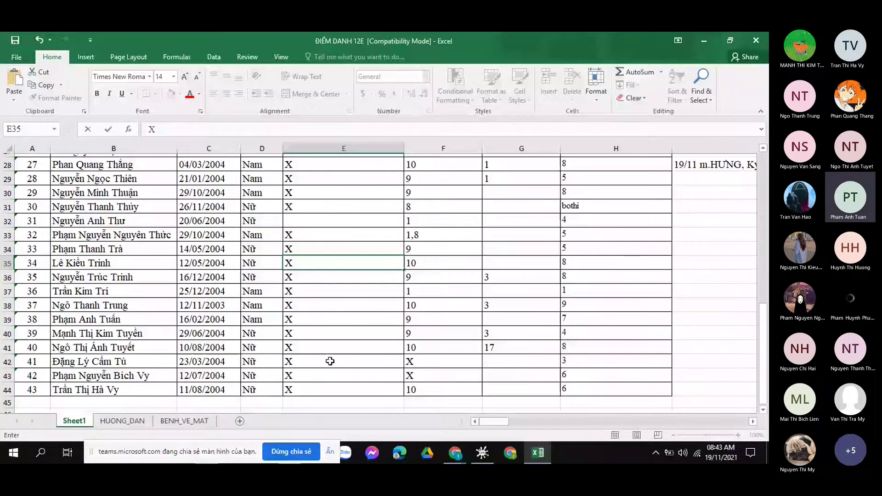
{"action": "scroll", "coordinate": [344, 344], "scroll_direction": "down", "scroll_amount": 1}
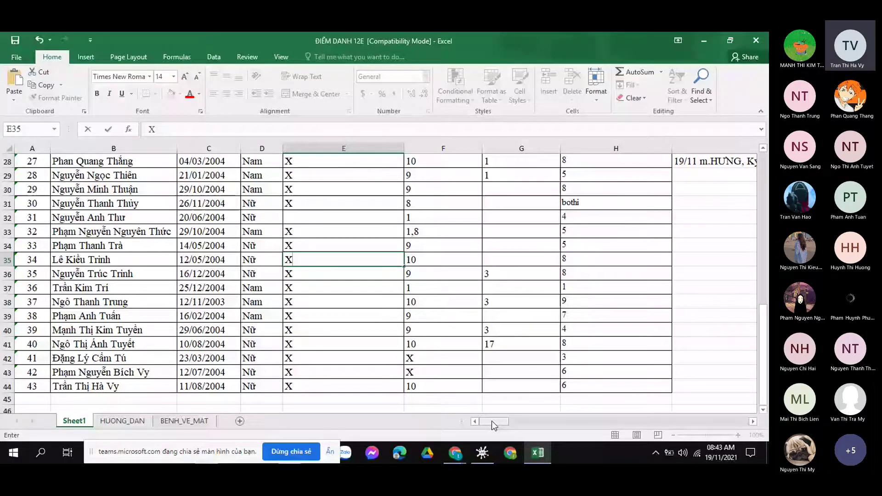
Commit the X entry in cell E35.
{"action": "left_click_drag", "start_coordinate": [492, 421], "coordinate": [581, 420]}
{"action": "scroll", "coordinate": [486, 338], "scroll_direction": "up", "scroll_amount": 3}
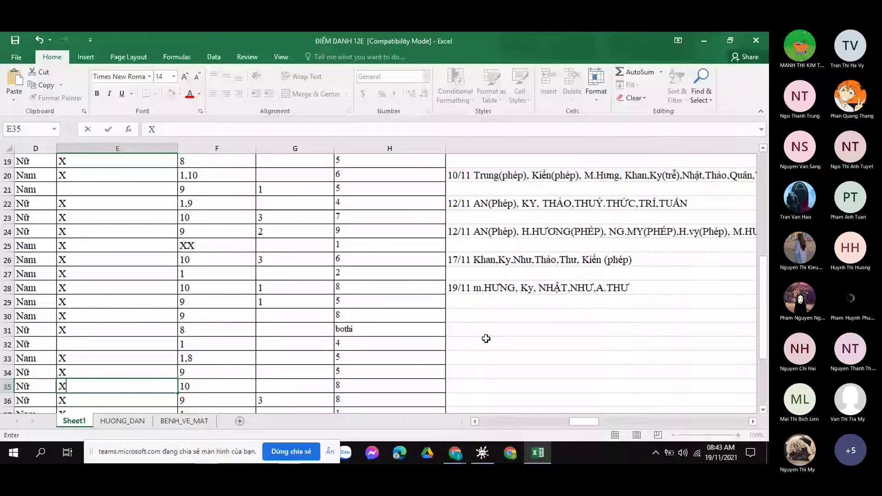
{"action": "left_click_drag", "start_coordinate": [584, 421], "coordinate": [494, 422]}
{"action": "scroll", "coordinate": [346, 307], "scroll_direction": "up", "scroll_amount": 3}
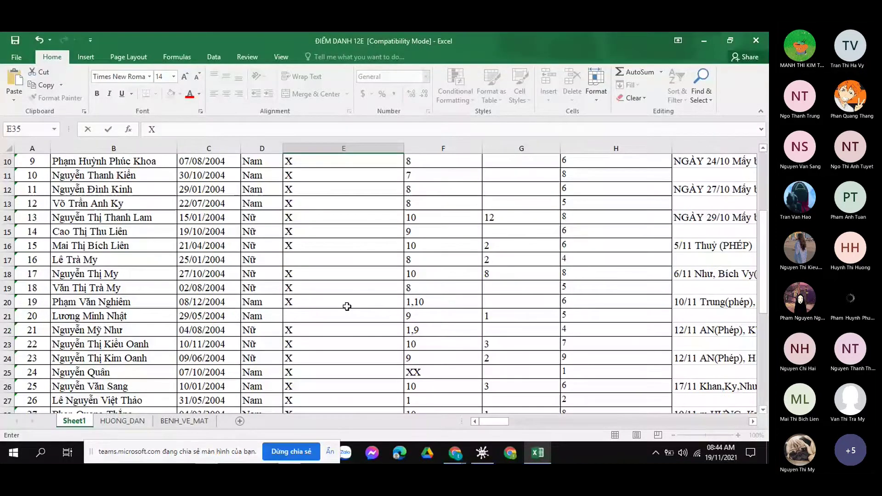
{"action": "scroll", "coordinate": [347, 307], "scroll_direction": "up", "scroll_amount": 1}
{"action": "scroll", "coordinate": [347, 306], "scroll_direction": "up", "scroll_amount": 2}
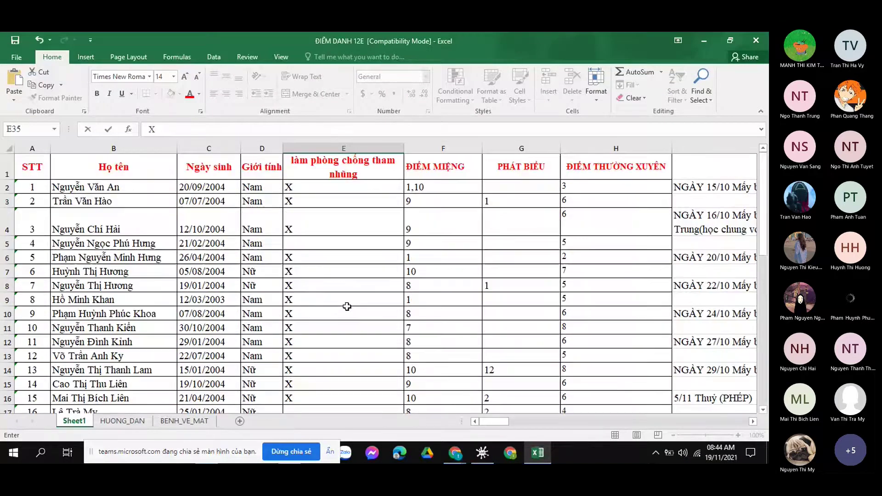
{"action": "scroll", "coordinate": [347, 306], "scroll_direction": "down", "scroll_amount": 6}
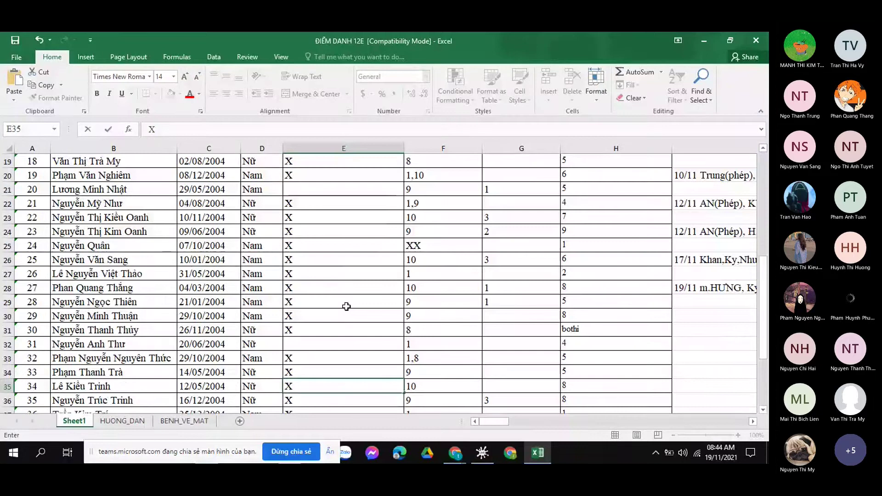
{"action": "scroll", "coordinate": [347, 307], "scroll_direction": "down", "scroll_amount": 3}
{"action": "scroll", "coordinate": [346, 306], "scroll_direction": "down", "scroll_amount": 1}
{"action": "left_click", "coordinate": [346, 304]}
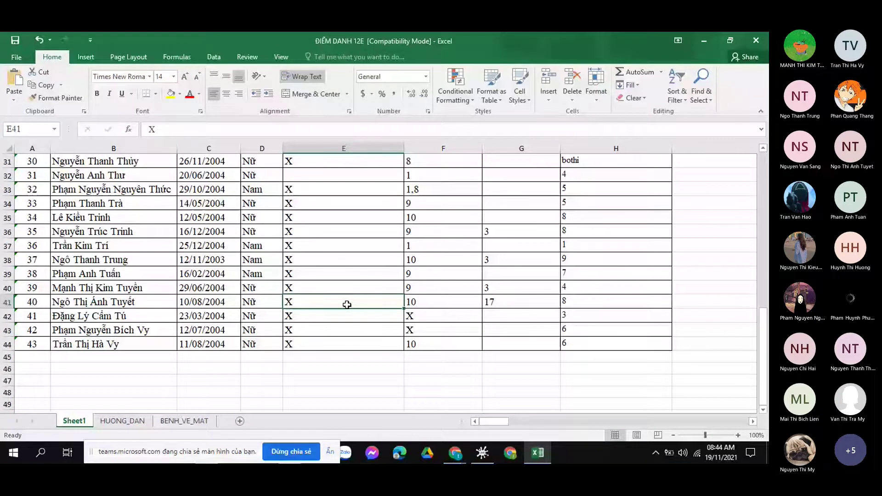
Tag the third student in the 19/11 note with (Phép) and close the workbook.
{"action": "scroll", "coordinate": [346, 304], "scroll_direction": "up", "scroll_amount": 10}
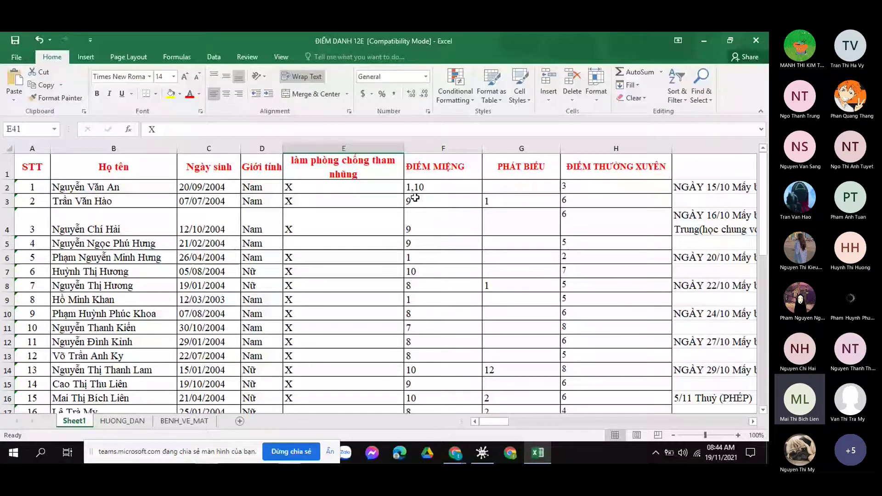
{"action": "scroll", "coordinate": [529, 409], "scroll_direction": "down", "scroll_amount": 3}
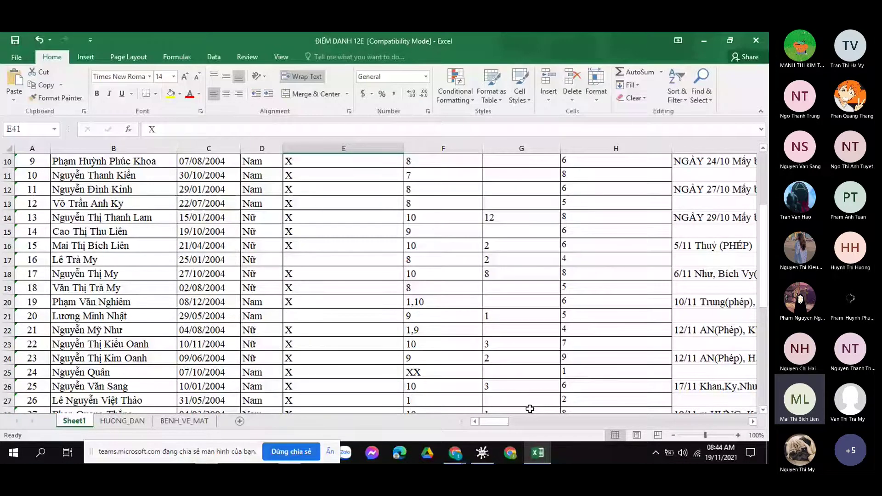
{"action": "scroll", "coordinate": [530, 409], "scroll_direction": "down", "scroll_amount": 2}
{"action": "scroll", "coordinate": [524, 332], "scroll_direction": "right", "scroll_amount": 4}
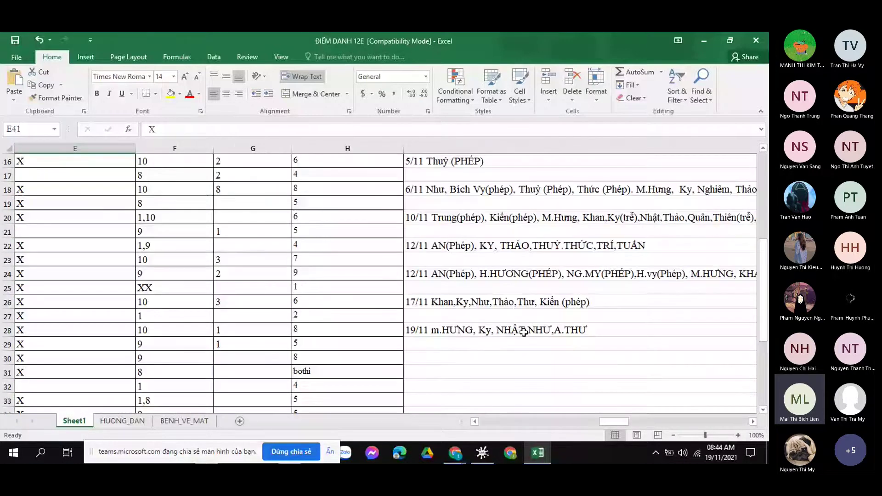
{"action": "double_click", "coordinate": [524, 331]}
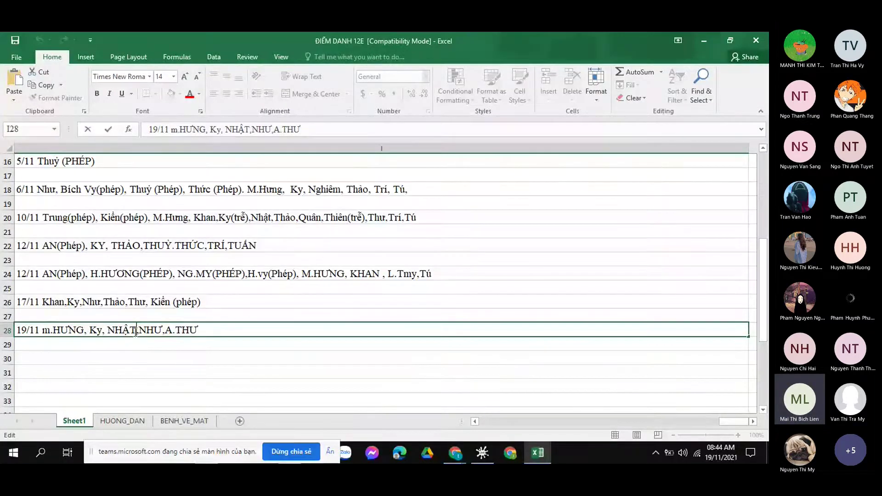
{"action": "type", "text": "(pHP"}
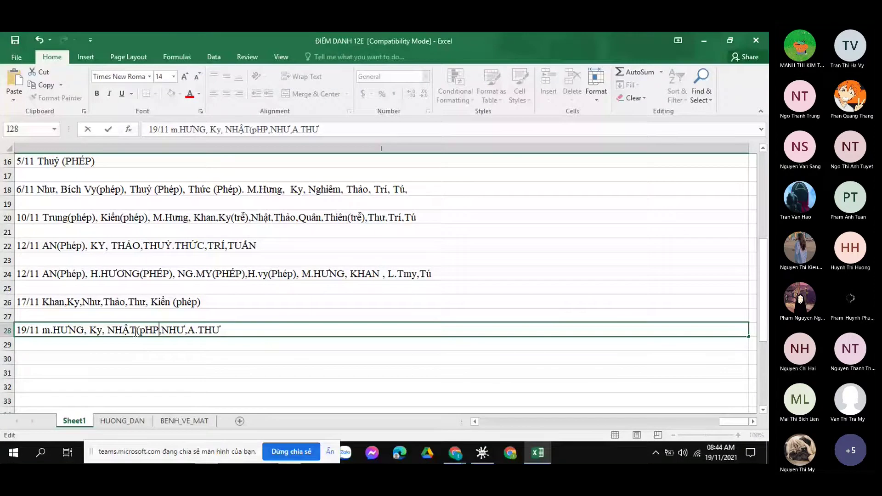
{"action": "key", "text": "BackSpace"}
{"action": "key", "text": "BackSpace"}
{"action": "key", "text": "BackSpace"}
{"action": "type", "text": "P"}
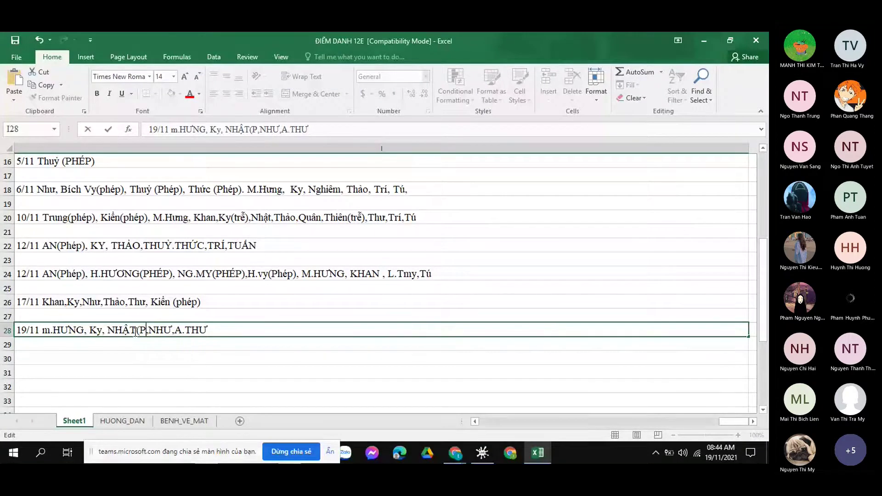
{"action": "type", "text": "hép"}
{"action": "type", "text": ")"}
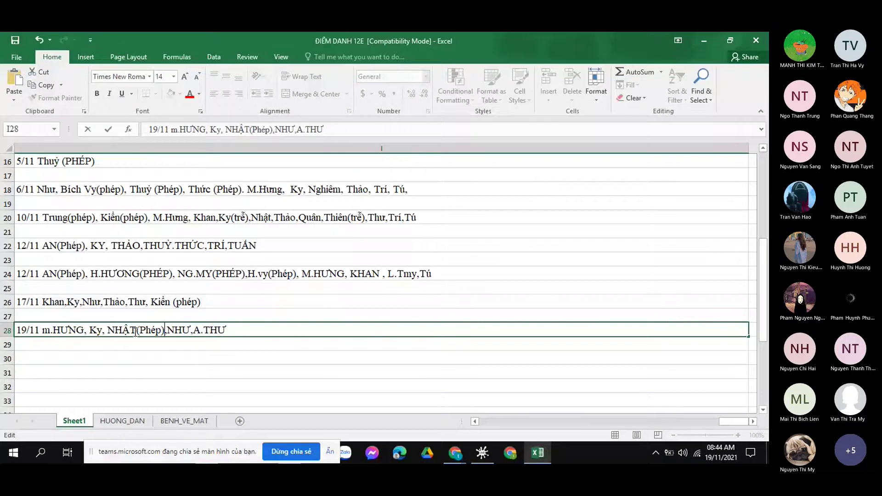
{"action": "key", "text": "Return"}
{"action": "key", "text": "Return"}
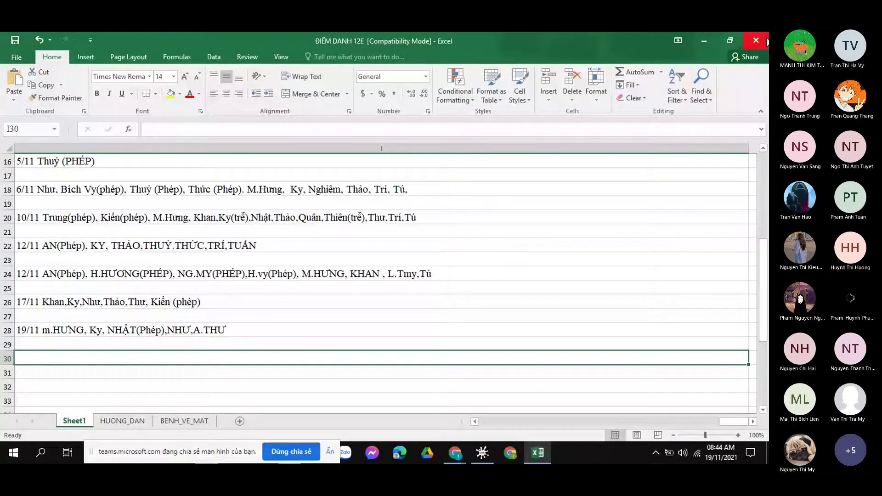
{"action": "left_click", "coordinate": [765, 40]}
Save the attendance workbook on close and move the Word template icon beside Ma_tran.
{"action": "left_click", "coordinate": [336, 255]}
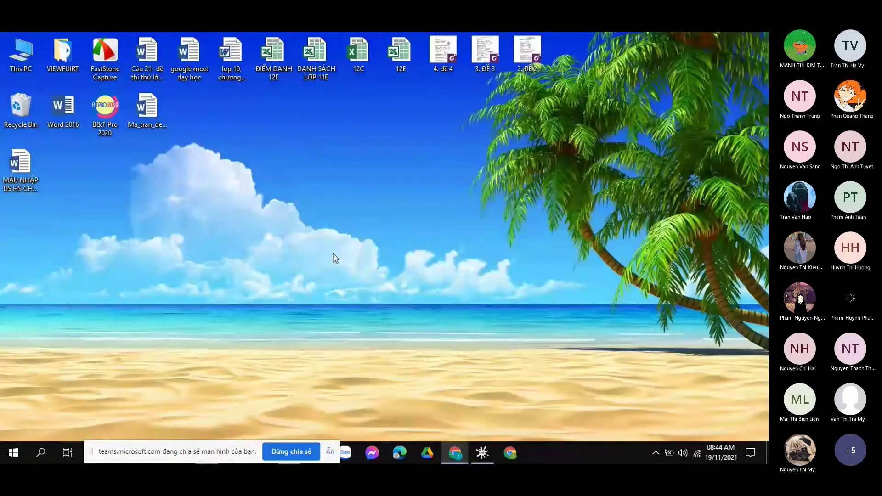
{"action": "left_click", "coordinate": [453, 450]}
{"action": "left_click_drag", "start_coordinate": [28, 176], "coordinate": [232, 123]}
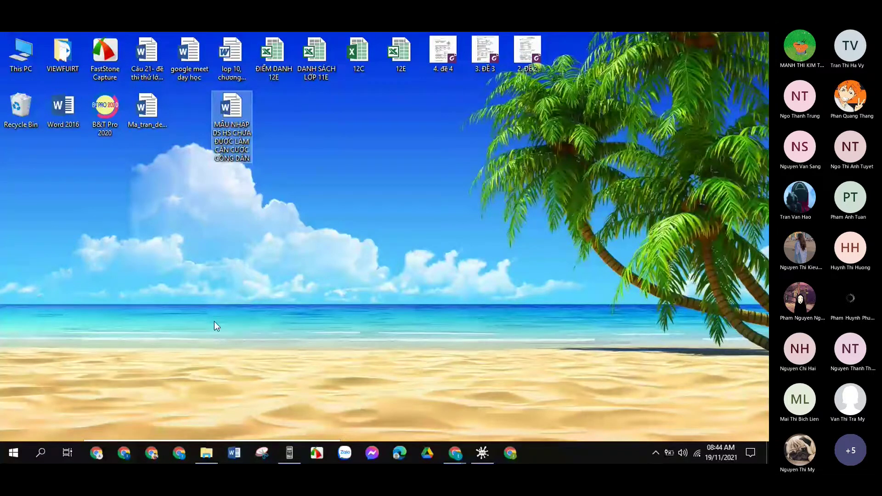
{"action": "mouse_move", "coordinate": [209, 455]}
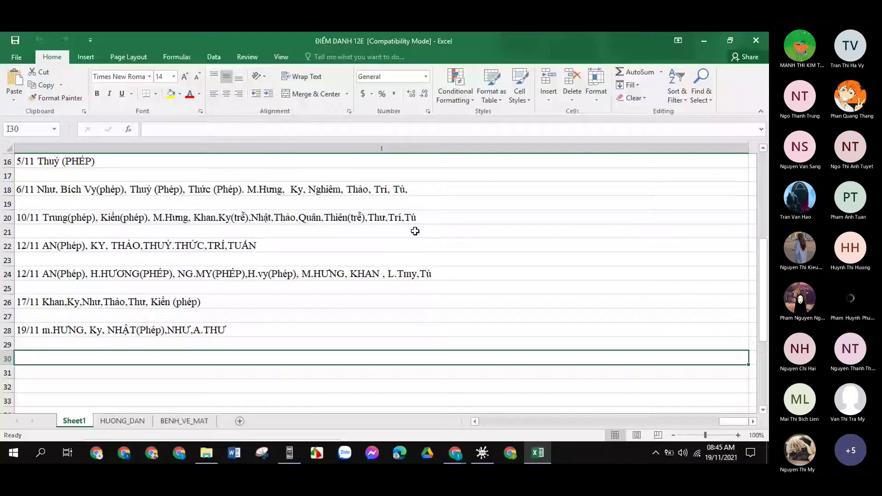
Delete the fourth student from the 19/11 note in I28, then save and close the workbook.
{"action": "double_click", "coordinate": [193, 331]}
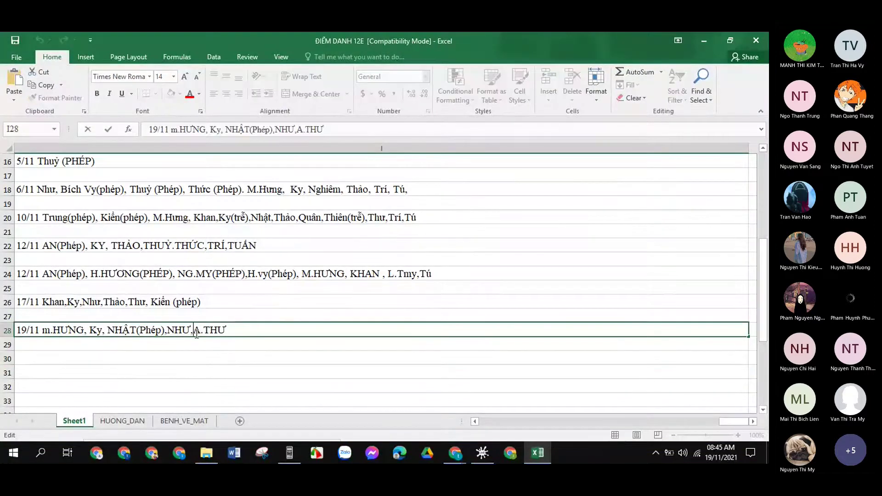
{"action": "key", "text": "BackSpace"}
{"action": "key", "text": "BackSpace"}
{"action": "key", "text": "BackSpace"}
{"action": "key", "text": "BackSpace"}
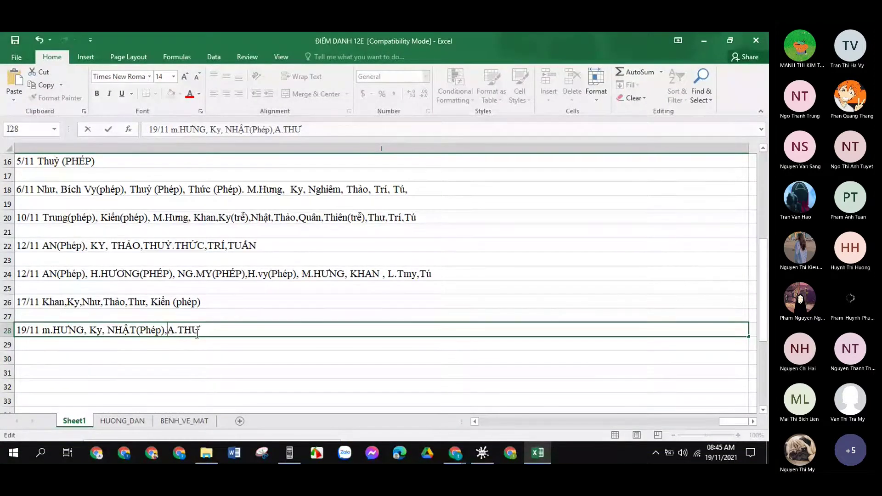
{"action": "left_click", "coordinate": [321, 358]}
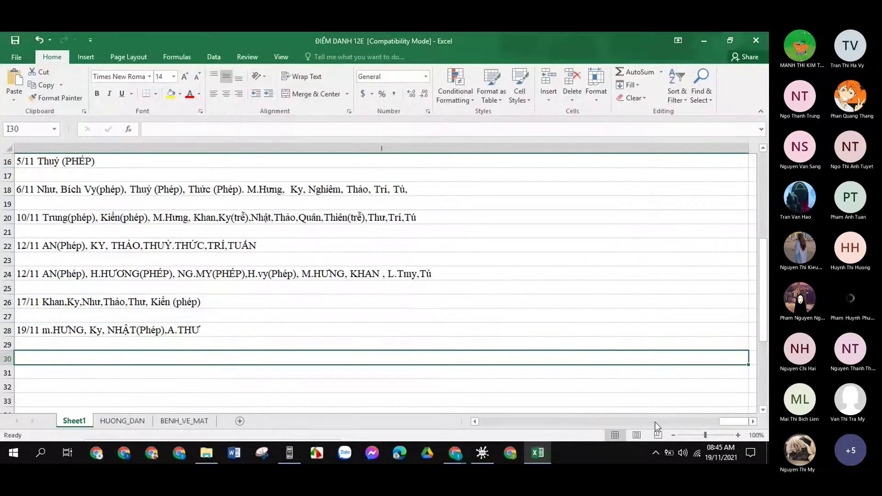
{"action": "left_click_drag", "start_coordinate": [735, 421], "coordinate": [501, 421]}
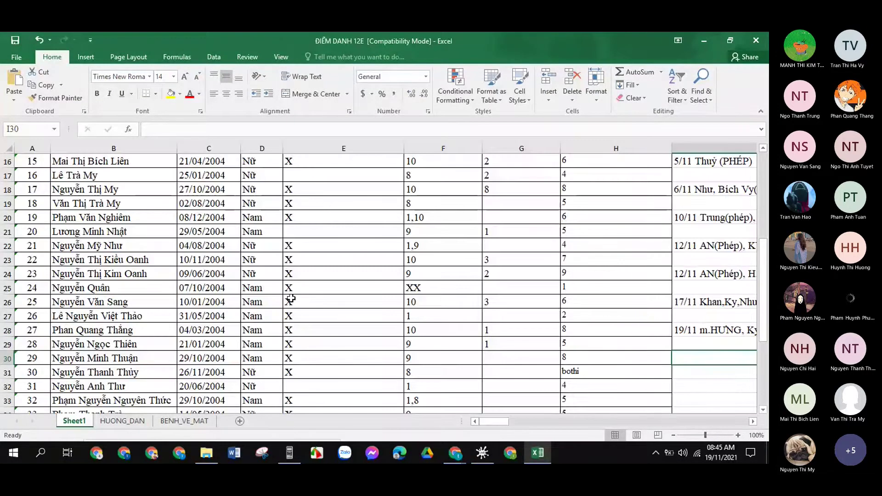
{"action": "scroll", "coordinate": [291, 299], "scroll_direction": "up", "scroll_amount": 2}
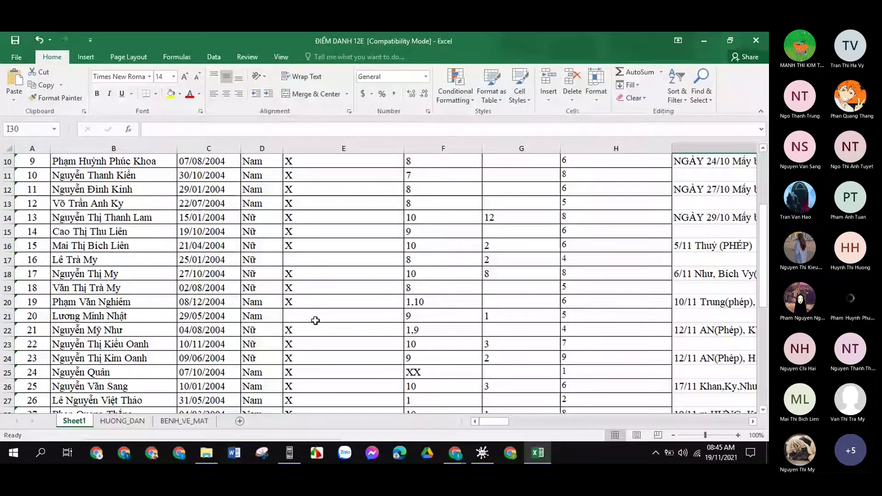
{"action": "key", "text": "alt+F4"}
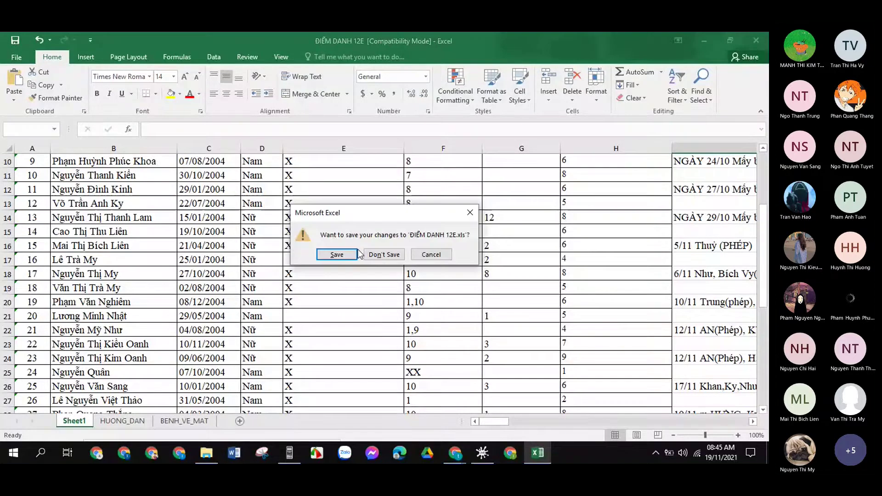
{"action": "left_click", "coordinate": [348, 256]}
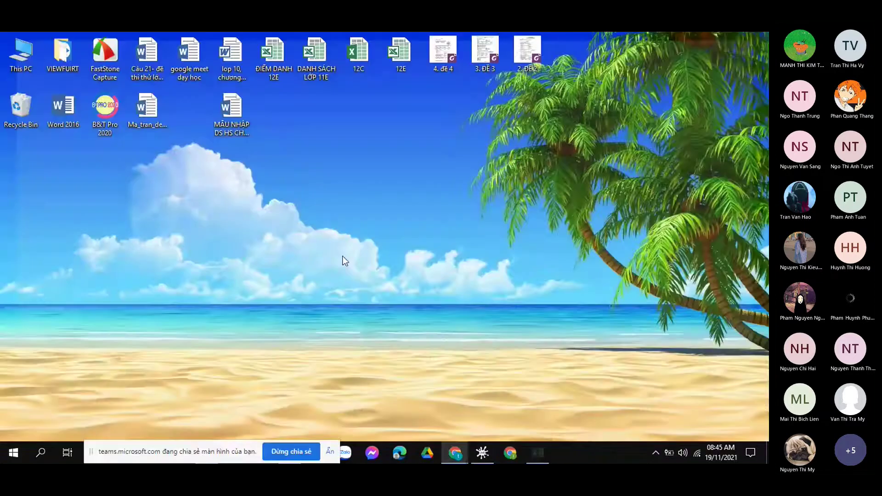
Browse This PC > DATA1 (H:) > 1. GIẤY TỜ ĐẦU NĂM 2021 > 12e > THÔNG TIN 12E, then return to 12e.
{"action": "left_click_drag", "start_coordinate": [184, 453], "coordinate": [121, 430]}
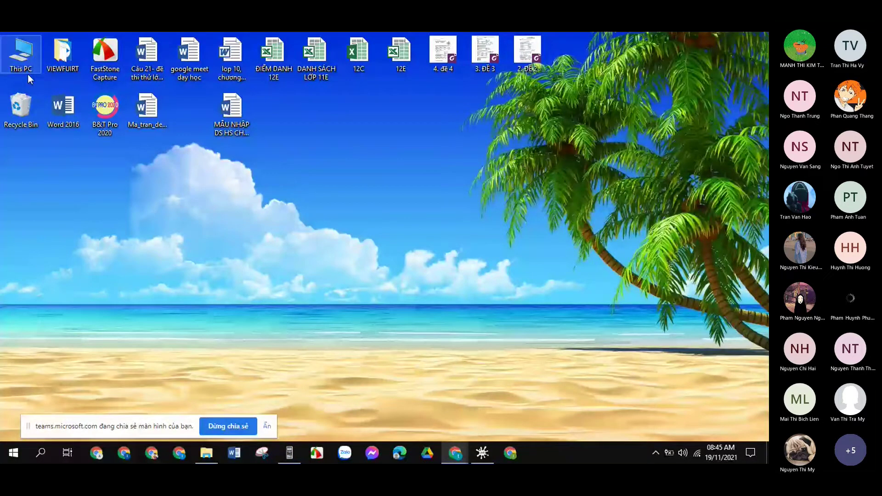
{"action": "double_click", "coordinate": [20, 55]}
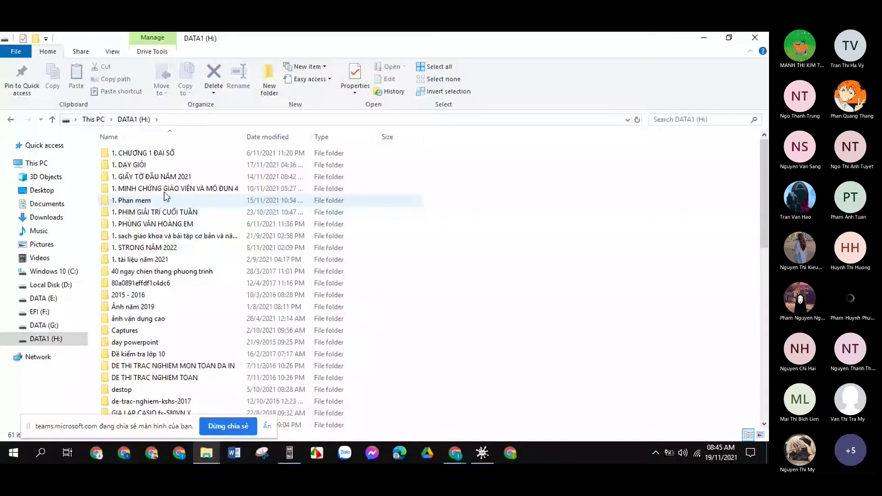
{"action": "double_click", "coordinate": [133, 155]}
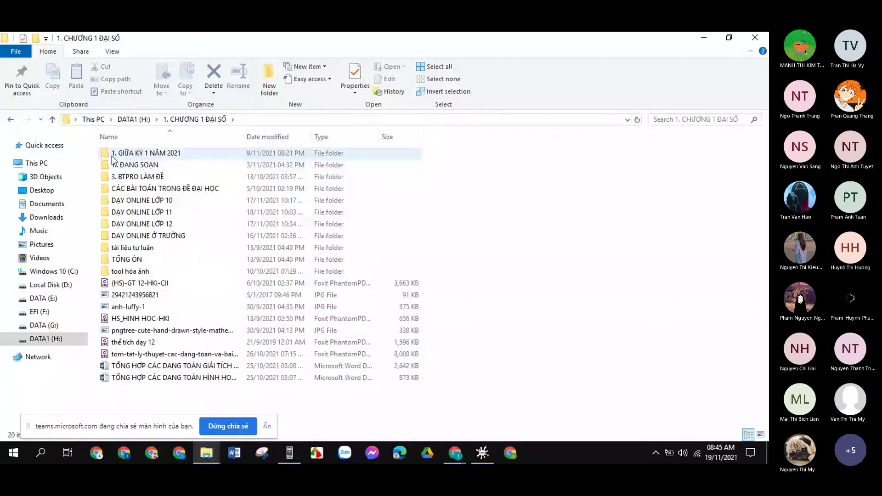
{"action": "left_click", "coordinate": [11, 119]}
{"action": "double_click", "coordinate": [138, 177]}
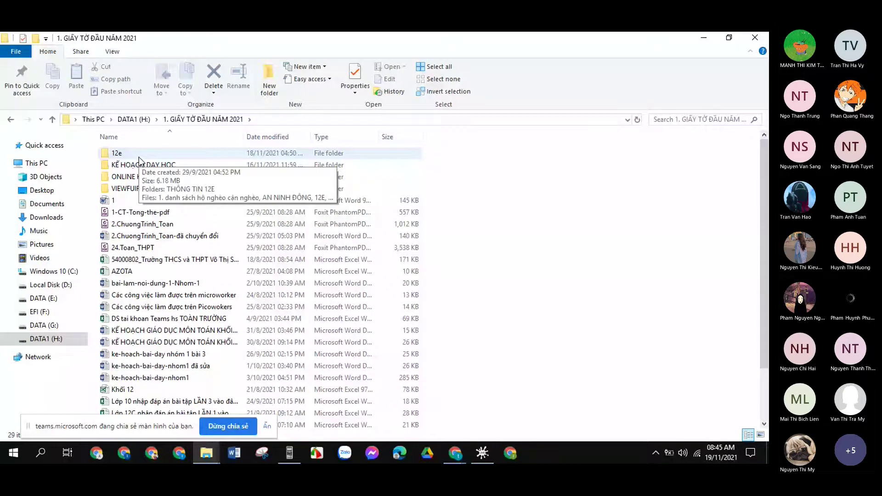
{"action": "double_click", "coordinate": [139, 157]}
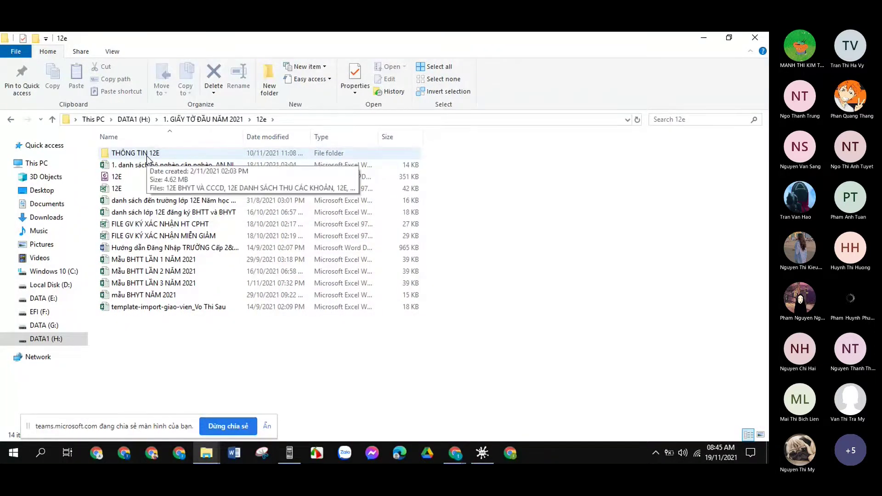
{"action": "double_click", "coordinate": [138, 153]}
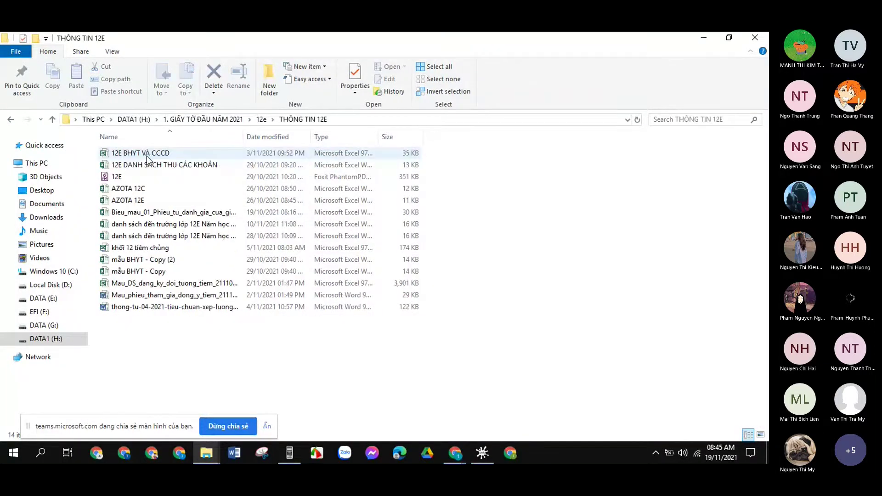
{"action": "left_click", "coordinate": [11, 119]}
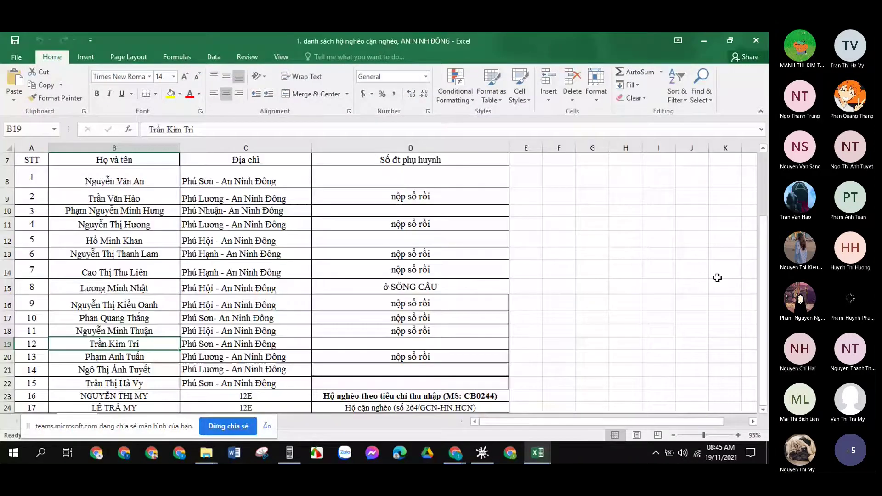
Check the empty note cells D8, D10 and D12, then copy 'nộp sổ rồi' from D20.
{"action": "left_click_drag", "start_coordinate": [763, 238], "coordinate": [763, 184]}
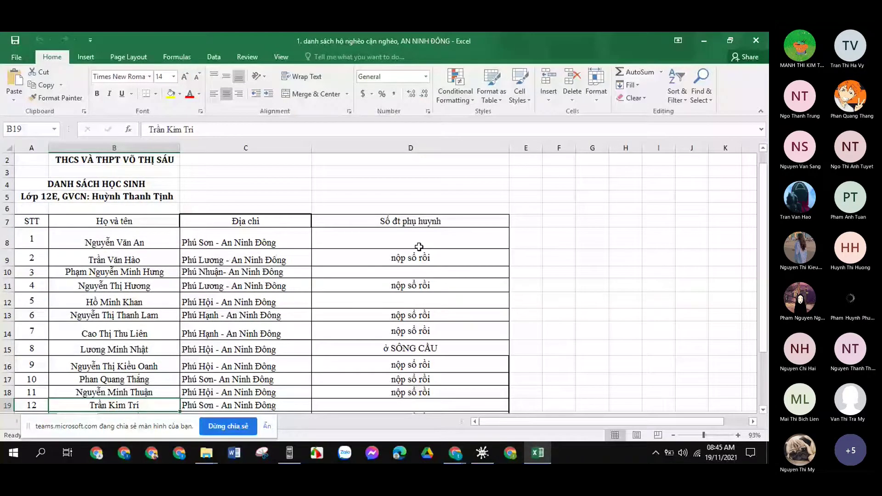
{"action": "scroll", "coordinate": [400, 244], "scroll_direction": "down", "scroll_amount": 1}
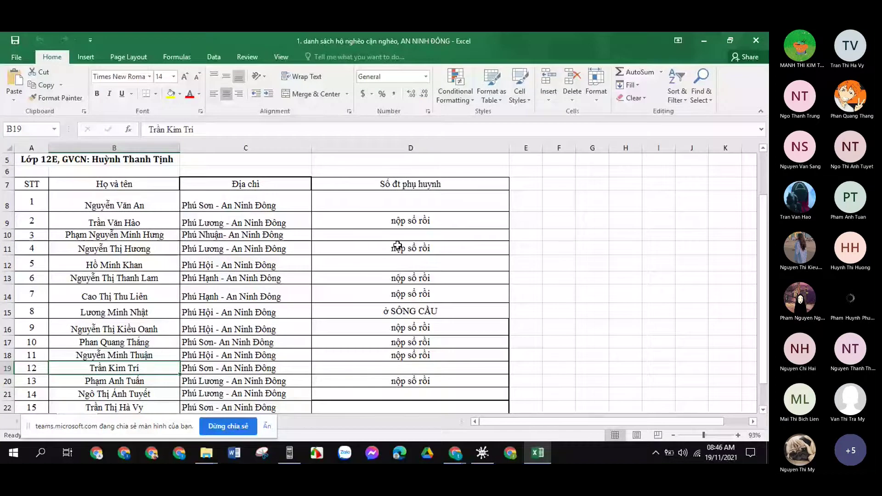
{"action": "left_click", "coordinate": [375, 201]}
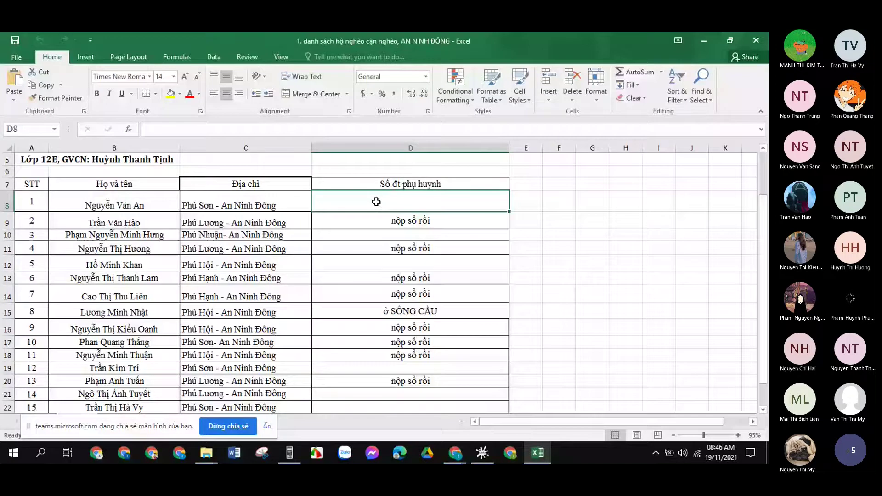
{"action": "left_click", "coordinate": [371, 234]}
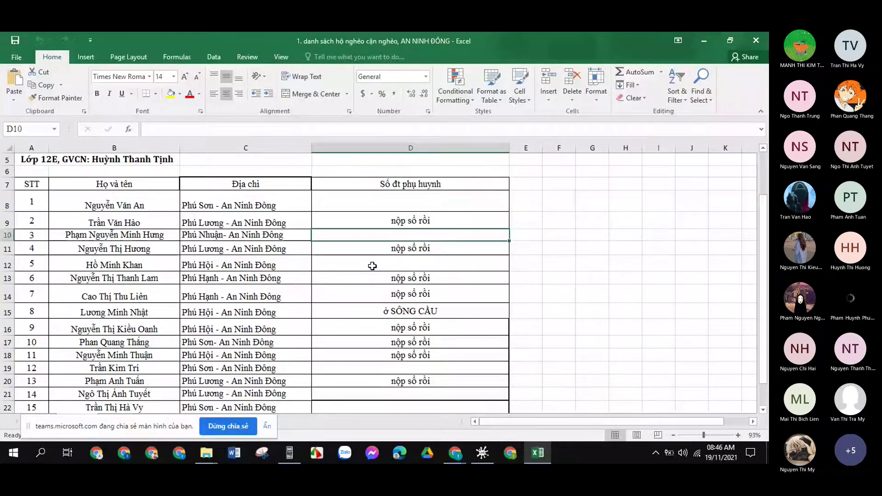
{"action": "left_click", "coordinate": [372, 265]}
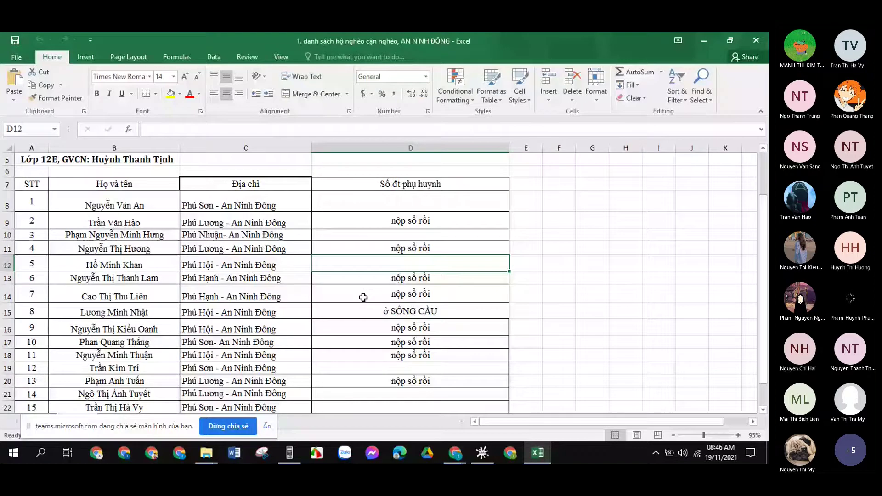
{"action": "key", "text": "Down"}
{"action": "key", "text": "Down"}
{"action": "key", "text": "Down"}
{"action": "key", "text": "Down"}
{"action": "key", "text": "Down"}
{"action": "key", "text": "Down"}
{"action": "key", "text": "Down"}
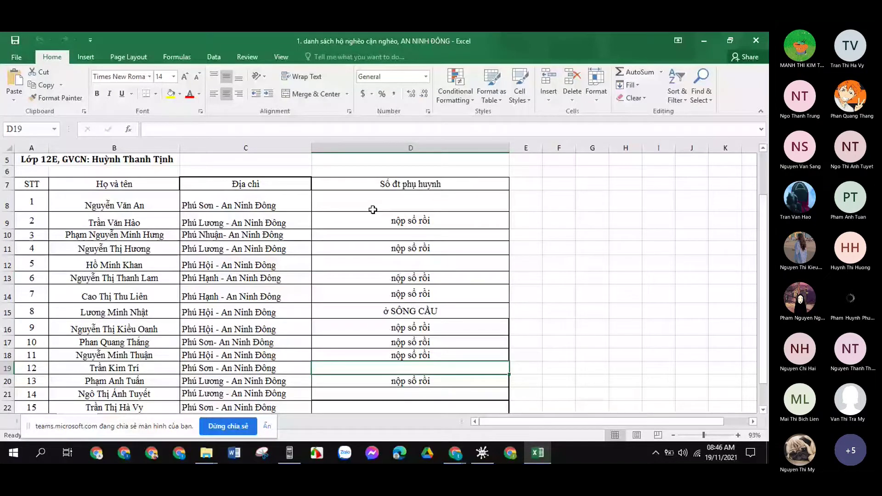
{"action": "left_click", "coordinate": [373, 207]}
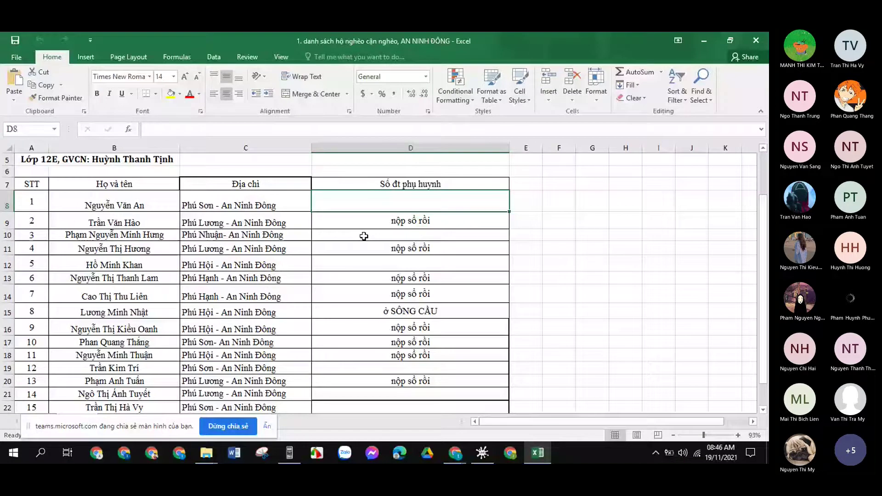
{"action": "scroll", "coordinate": [401, 370], "scroll_direction": "down", "scroll_amount": 1}
{"action": "left_click", "coordinate": [409, 344]}
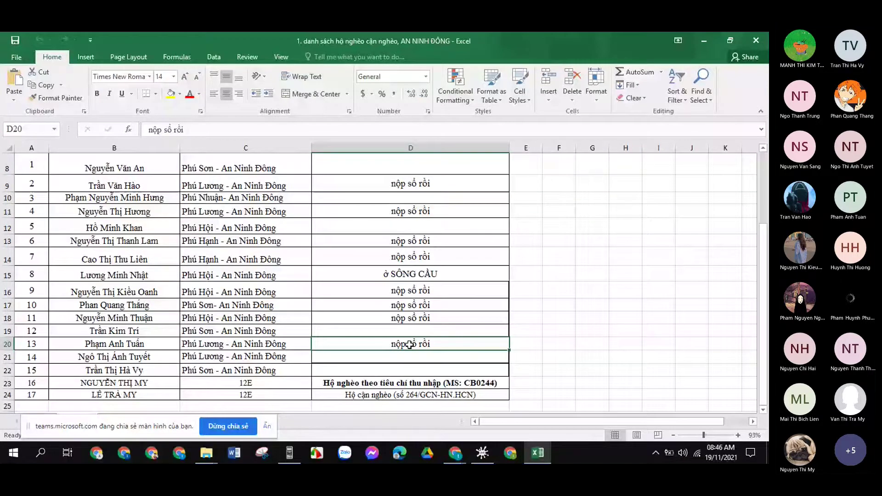
{"action": "key", "text": "ctrl+c"}
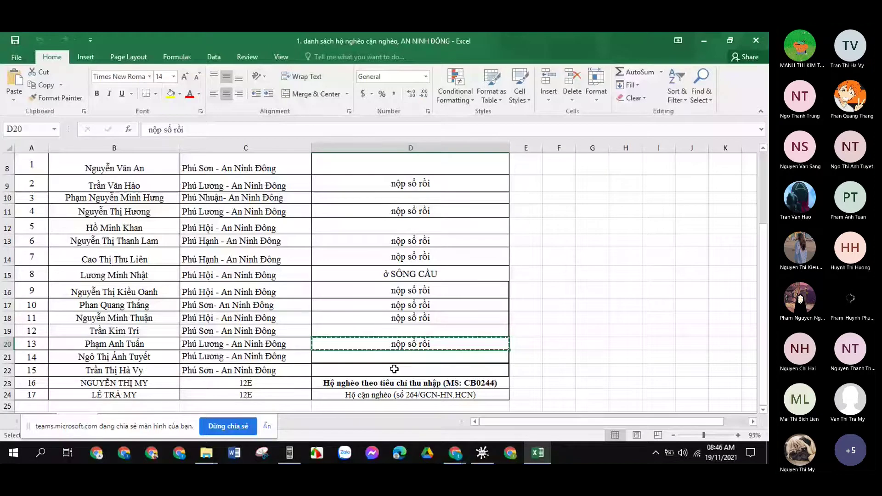
Paste the 'nộp sổ rồi' note into cells D21, D22 and D8.
{"action": "right_click", "coordinate": [394, 369]}
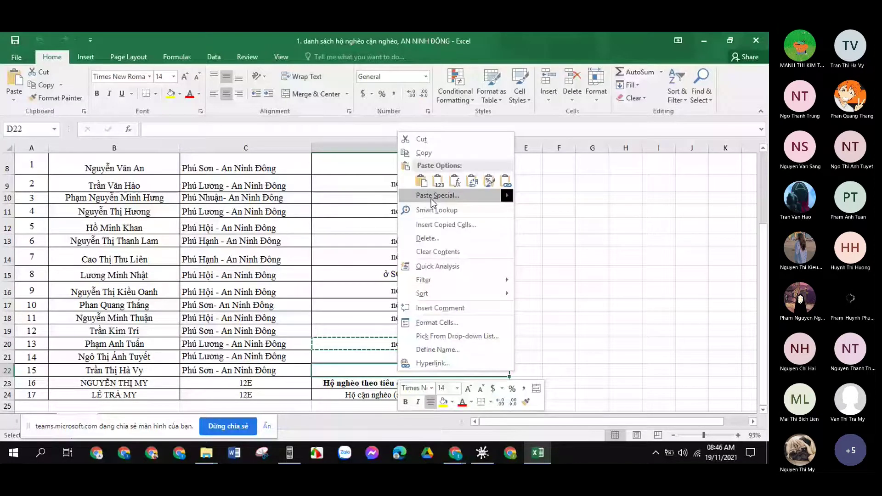
{"action": "key", "text": "ctrl+v"}
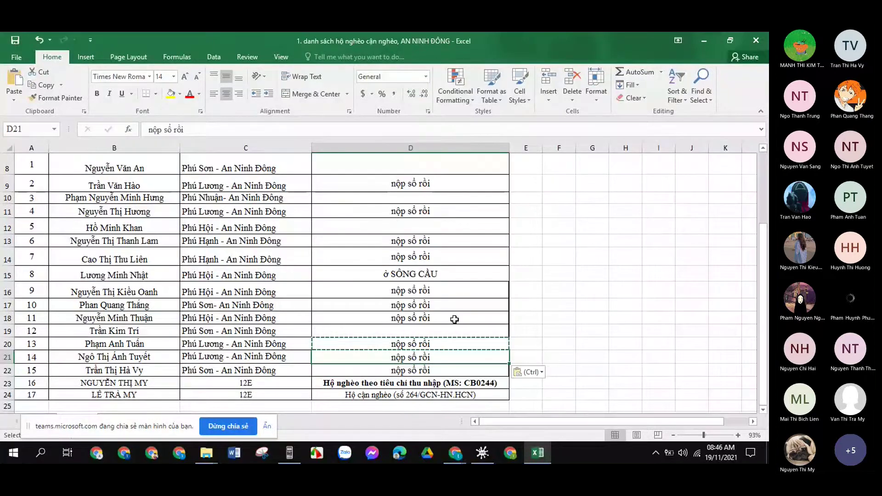
{"action": "scroll", "coordinate": [454, 319], "scroll_direction": "up", "scroll_amount": 2}
{"action": "left_click", "coordinate": [417, 240]}
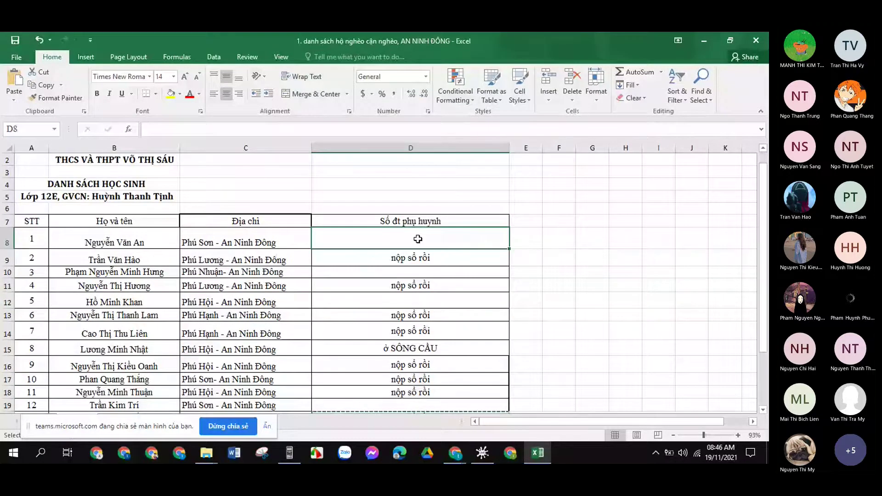
{"action": "right_click", "coordinate": [418, 239]}
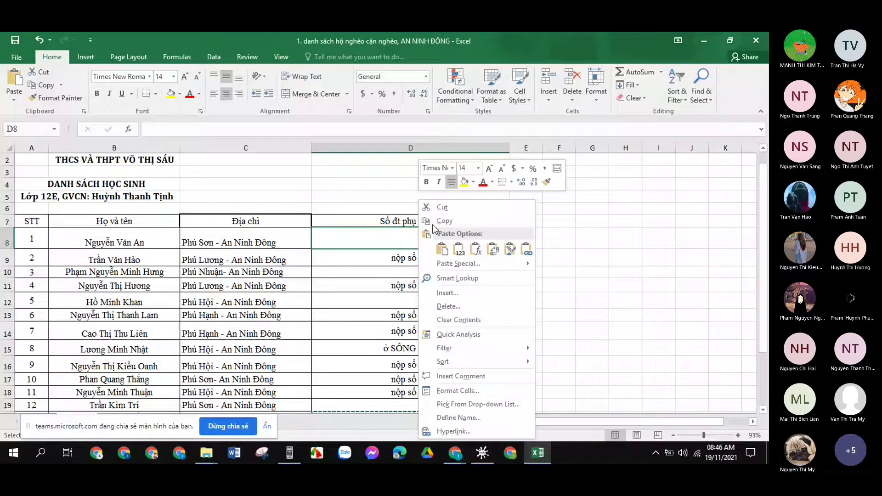
{"action": "left_click", "coordinate": [442, 249]}
Check cells D10, D12 and D19, then save the household list and close Excel.
{"action": "left_click", "coordinate": [459, 271]}
{"action": "scroll", "coordinate": [464, 261], "scroll_direction": "down", "scroll_amount": 1}
{"action": "left_click", "coordinate": [465, 260]}
{"action": "scroll", "coordinate": [459, 294], "scroll_direction": "down", "scroll_amount": 1}
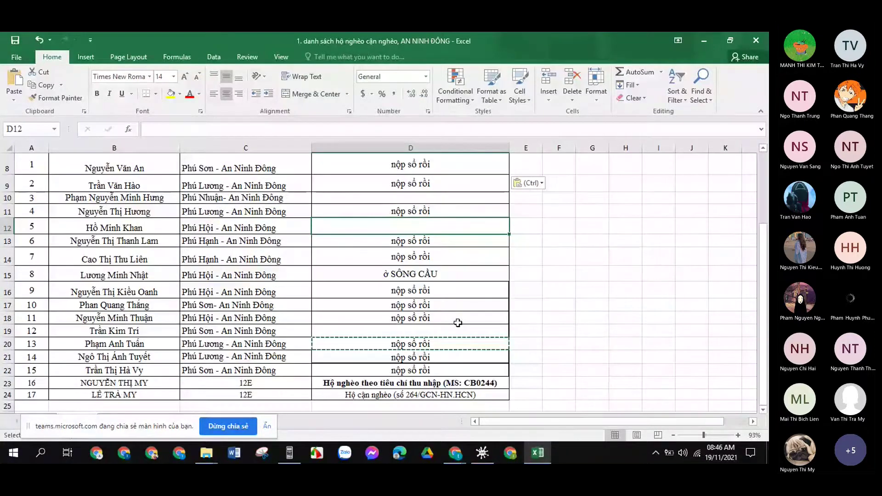
{"action": "left_click", "coordinate": [458, 326]}
{"action": "scroll", "coordinate": [506, 317], "scroll_direction": "up", "scroll_amount": 1}
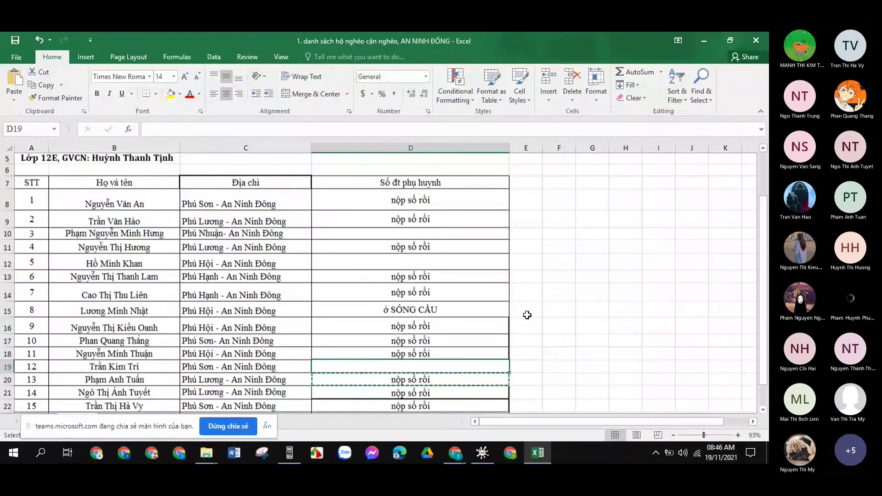
{"action": "left_click", "coordinate": [466, 262]}
{"action": "scroll", "coordinate": [466, 263], "scroll_direction": "up", "scroll_amount": 1}
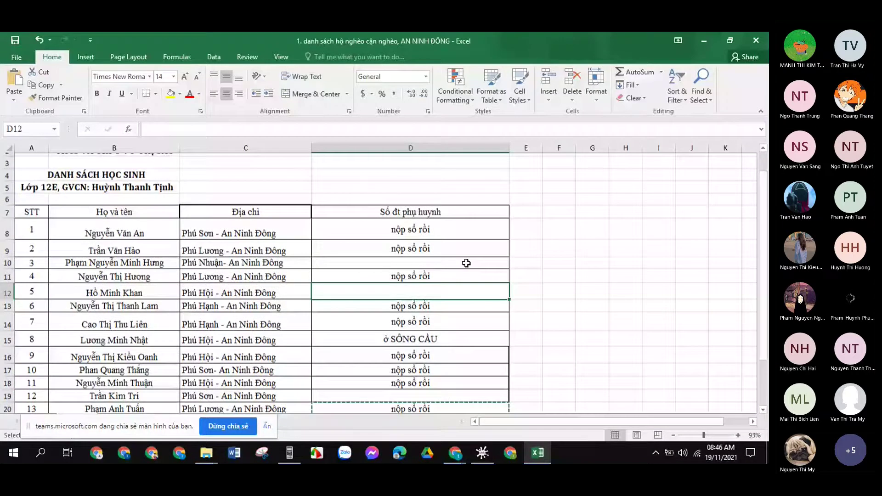
{"action": "left_click", "coordinate": [466, 263]}
{"action": "scroll", "coordinate": [466, 263], "scroll_direction": "down", "scroll_amount": 2}
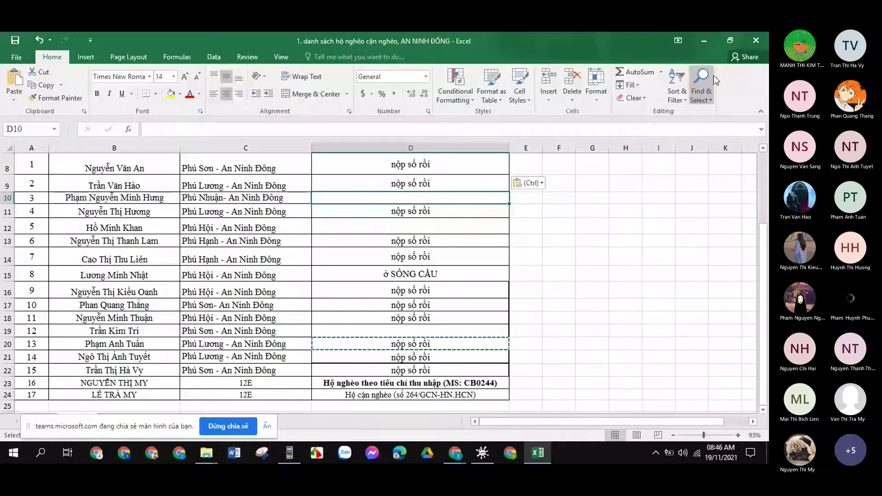
{"action": "key", "text": "ctrl+s"}
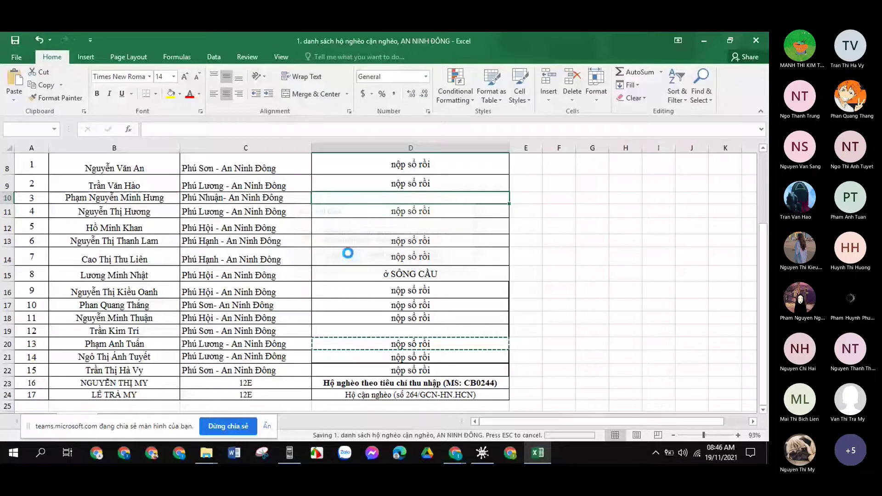
{"action": "left_click", "coordinate": [756, 40]}
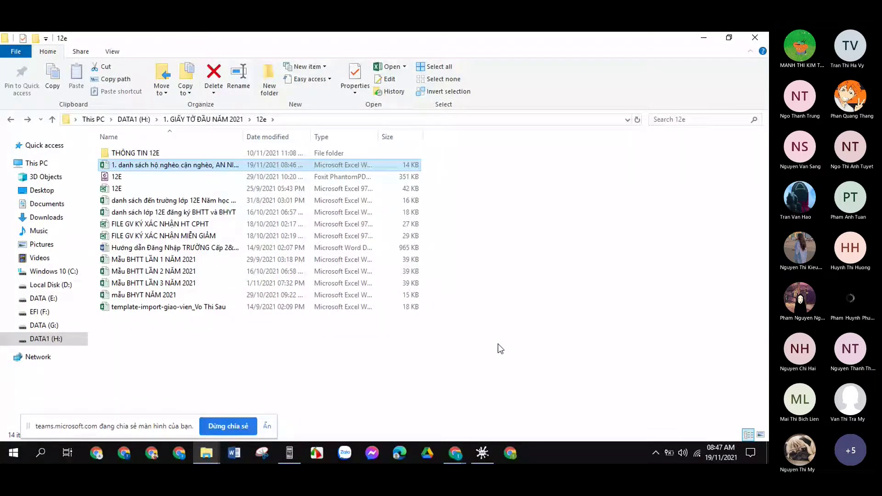
Close the 12e folder window and bring the Scrble Ink logarithm worksheet back to the front.
{"action": "left_click", "coordinate": [754, 38]}
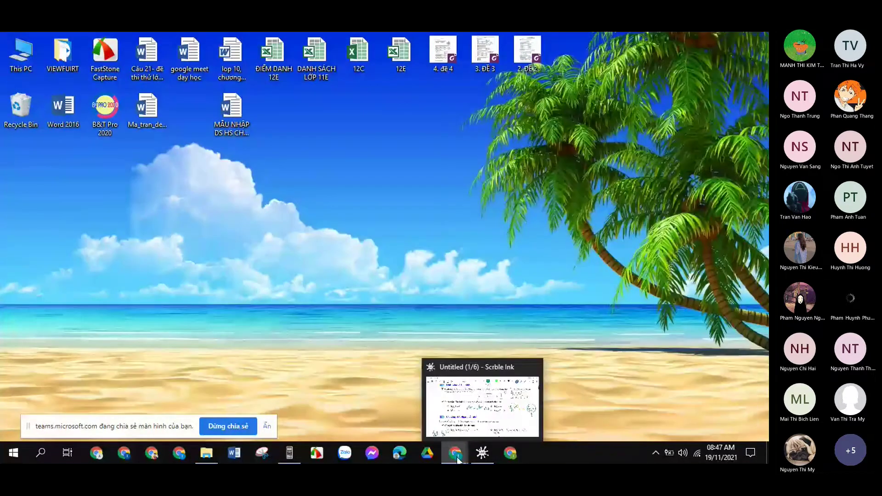
{"action": "left_click", "coordinate": [457, 457]}
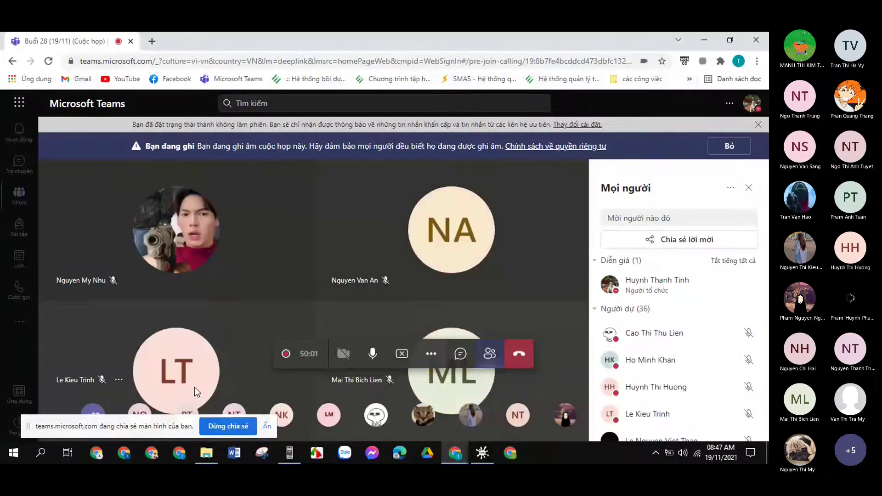
{"action": "mouse_move", "coordinate": [482, 453]}
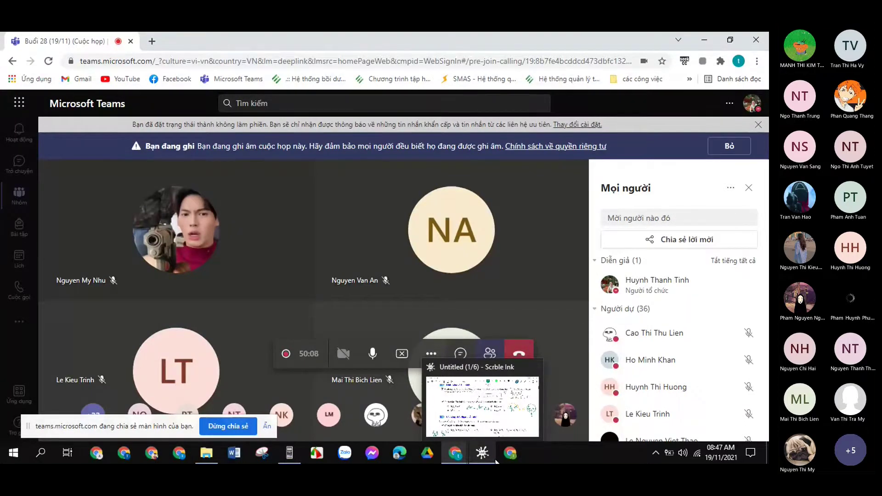
{"action": "left_click", "coordinate": [482, 406]}
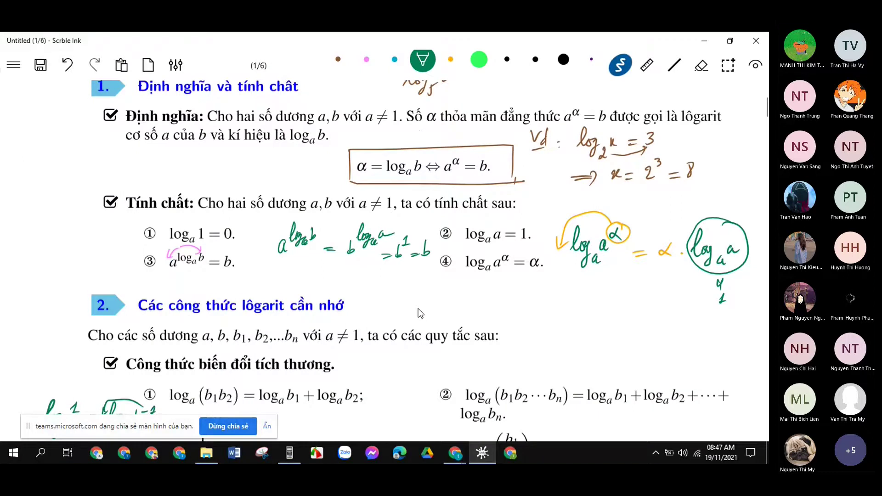
On page 2, 'Dạng 1. So sánh hai lôgarit', underline 'a > 1' in brown ink.
{"action": "left_click_drag", "start_coordinate": [164, 431], "coordinate": [149, 461]}
{"action": "scroll", "coordinate": [378, 284], "scroll_direction": "down", "scroll_amount": 10}
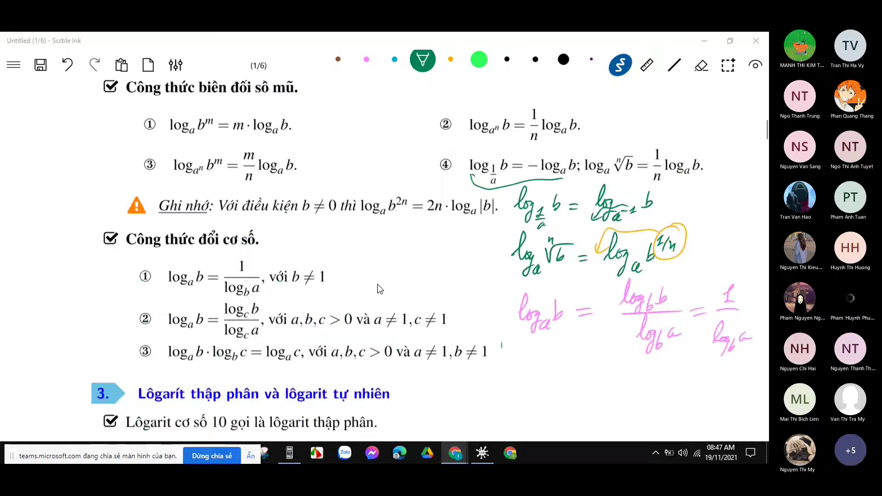
{"action": "scroll", "coordinate": [380, 288], "scroll_direction": "down", "scroll_amount": 7}
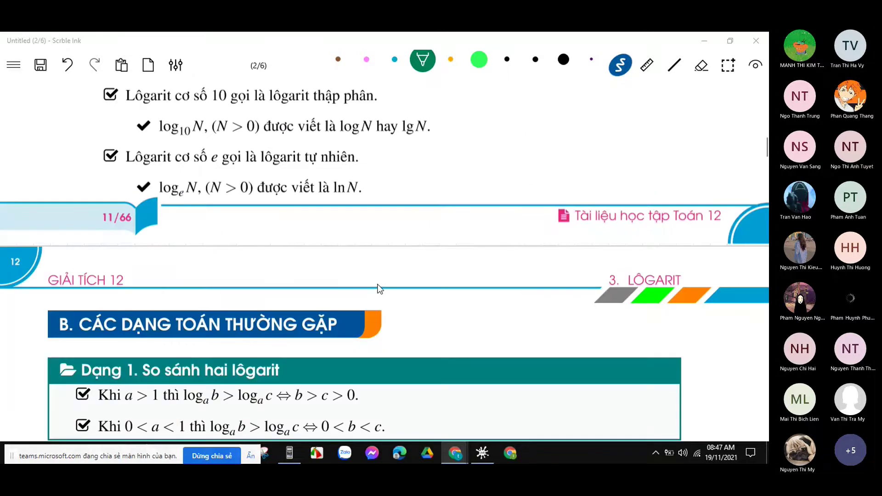
{"action": "scroll", "coordinate": [379, 289], "scroll_direction": "up", "scroll_amount": 3}
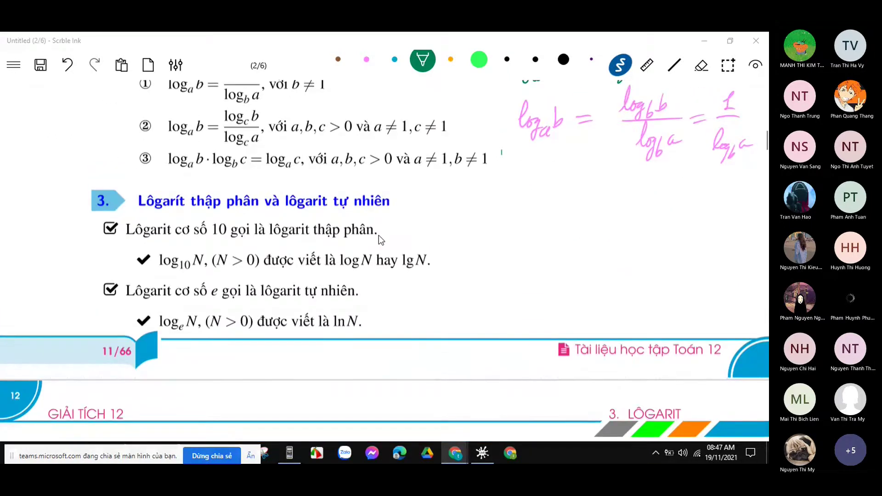
{"action": "scroll", "coordinate": [378, 235], "scroll_direction": "up", "scroll_amount": 4}
{"action": "scroll", "coordinate": [426, 212], "scroll_direction": "down", "scroll_amount": 11}
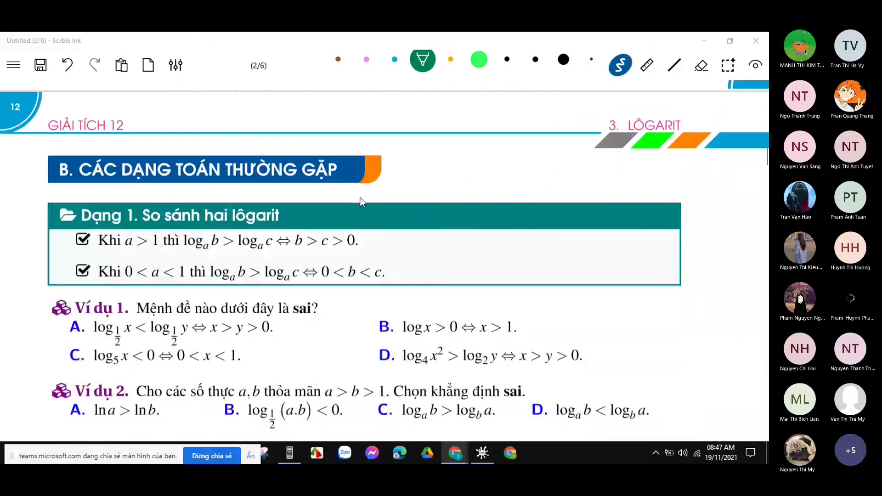
{"action": "scroll", "coordinate": [360, 199], "scroll_direction": "down", "scroll_amount": 5}
{"action": "scroll", "coordinate": [360, 198], "scroll_direction": "up", "scroll_amount": 1}
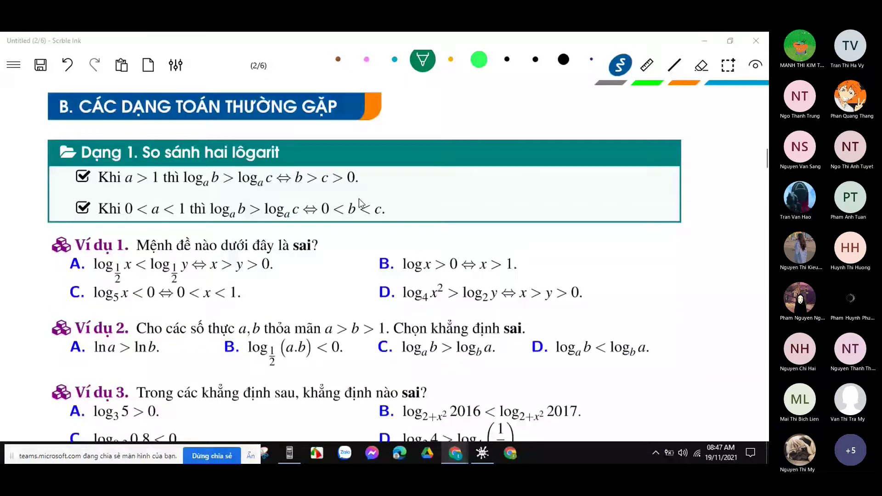
{"action": "scroll", "coordinate": [360, 202], "scroll_direction": "down", "scroll_amount": 2}
{"action": "scroll", "coordinate": [360, 202], "scroll_direction": "down", "scroll_amount": 4}
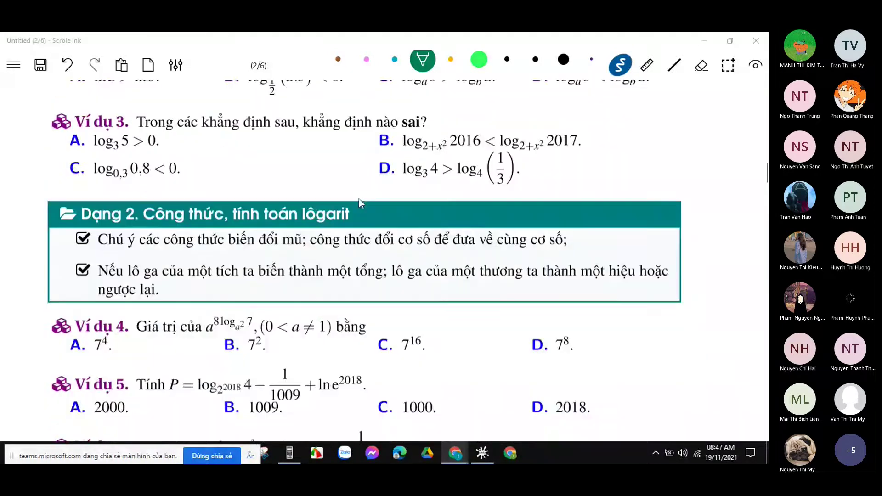
{"action": "scroll", "coordinate": [360, 198], "scroll_direction": "up", "scroll_amount": 7}
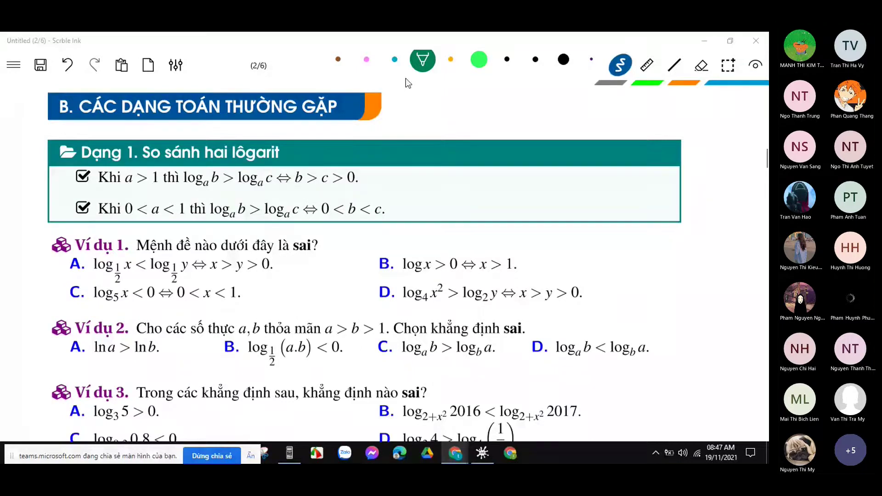
{"action": "left_click", "coordinate": [338, 60]}
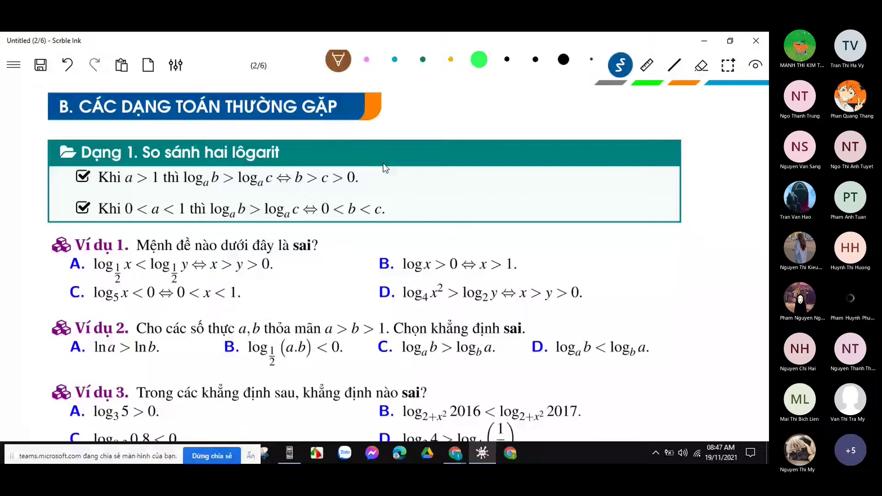
{"action": "left_click_drag", "start_coordinate": [123, 186], "coordinate": [158, 184]}
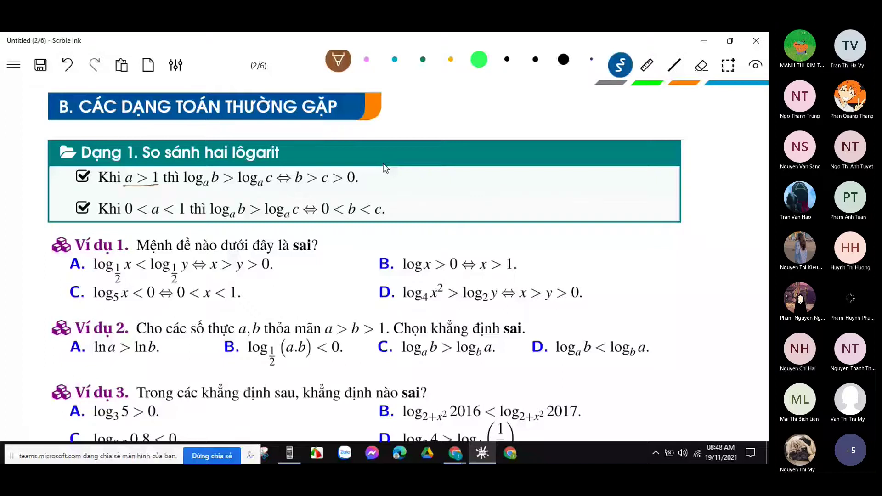